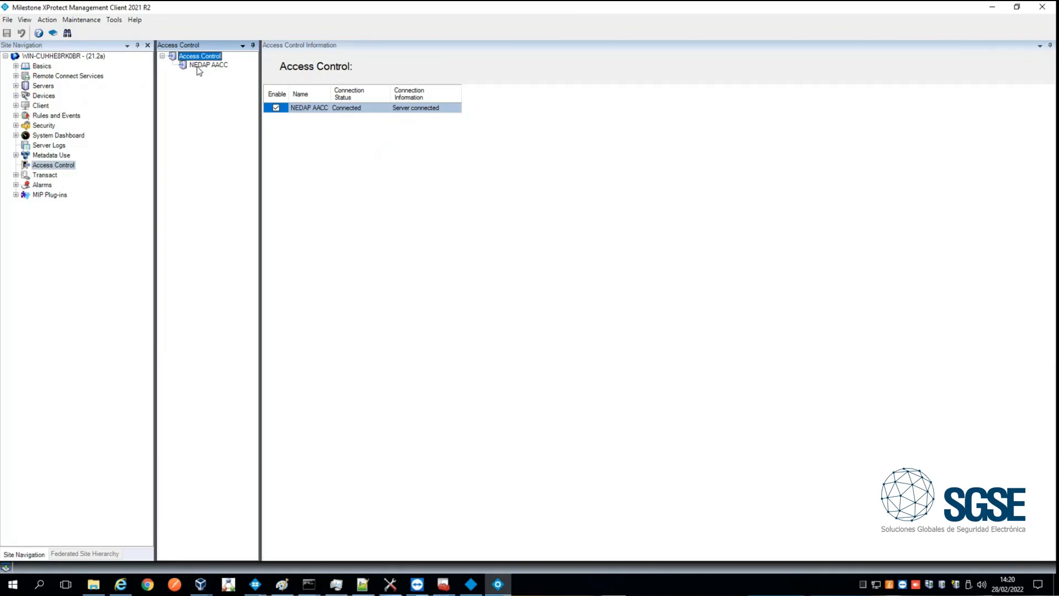
- Review the NEDAP AACC access control system's general settings and its doors with associated cameras, expanding the server's camera groups
click(198, 66)
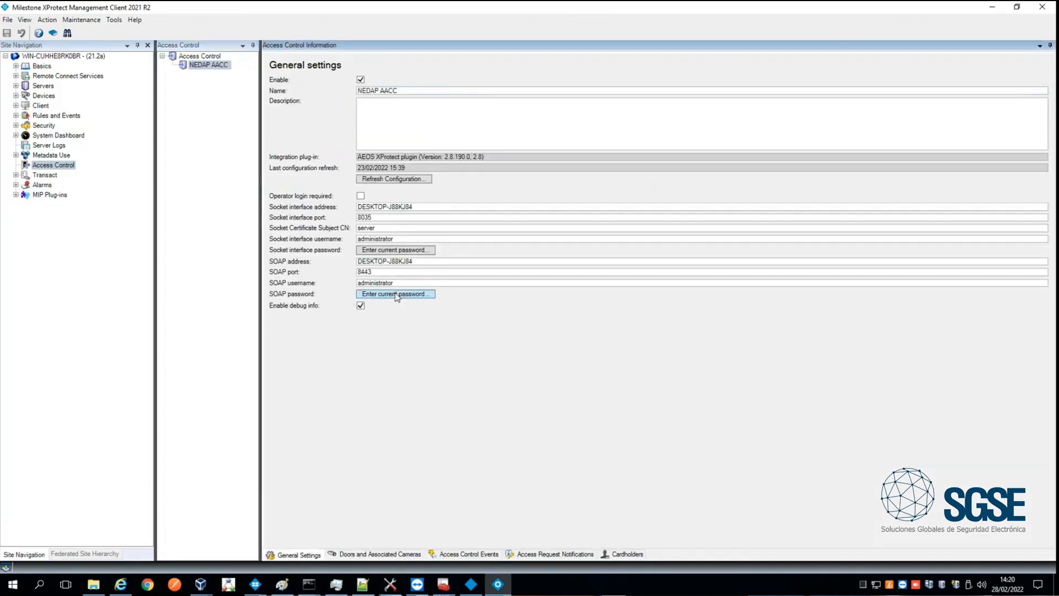
click(375, 554)
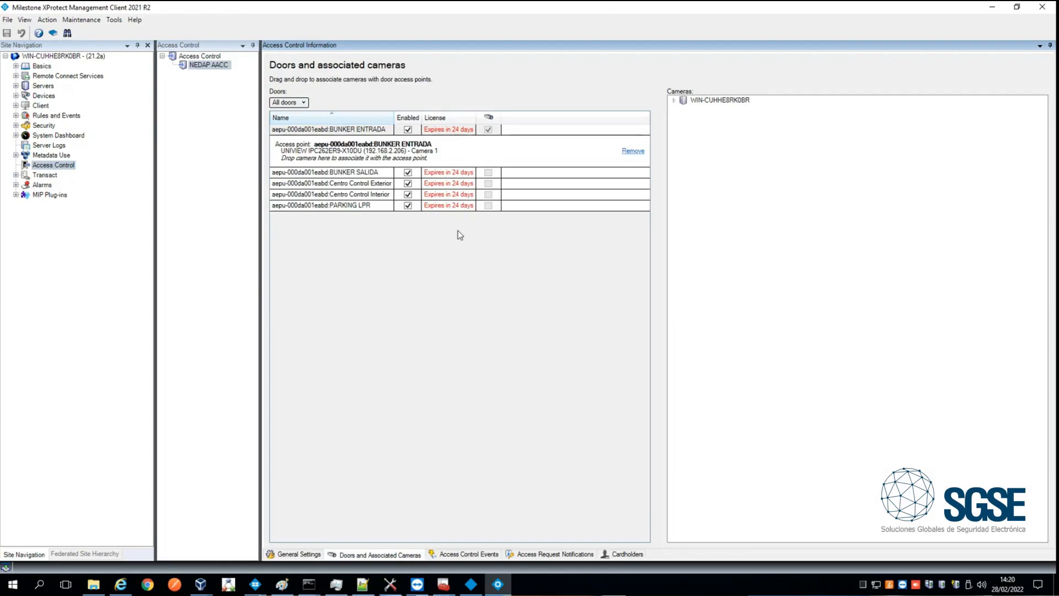
click(675, 101)
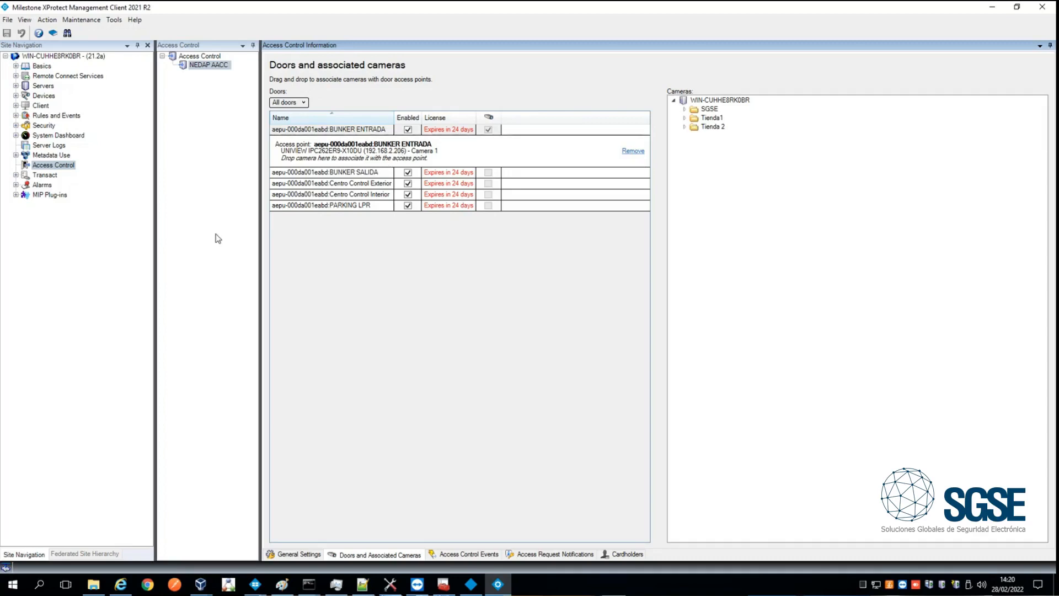
- Review the SGSE AEOS intrusion system's general settings: name, socket address, port, certificate subject CN, username and password fields
click(16, 196)
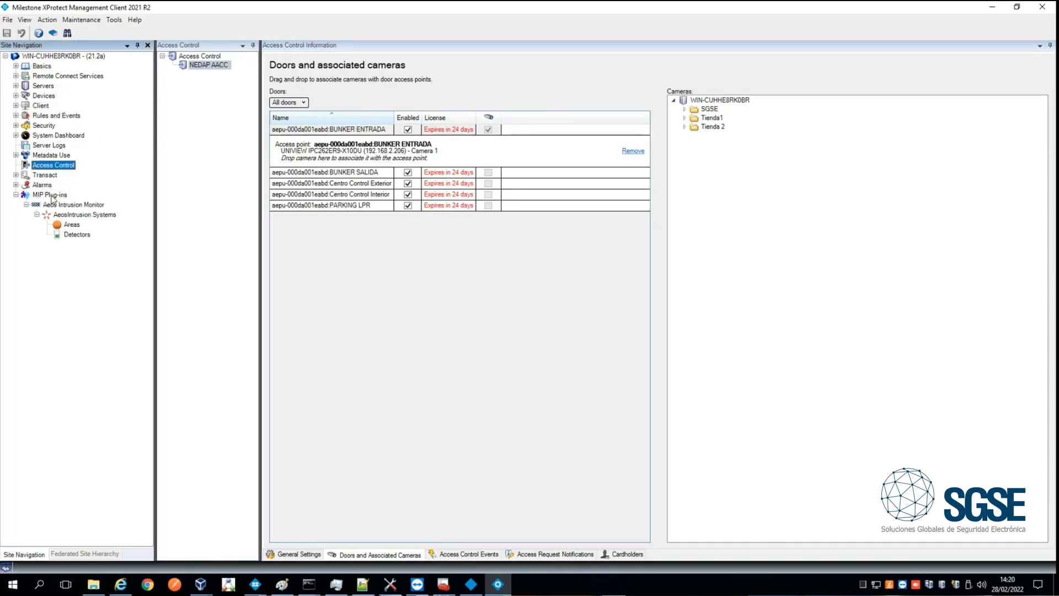
click(82, 214)
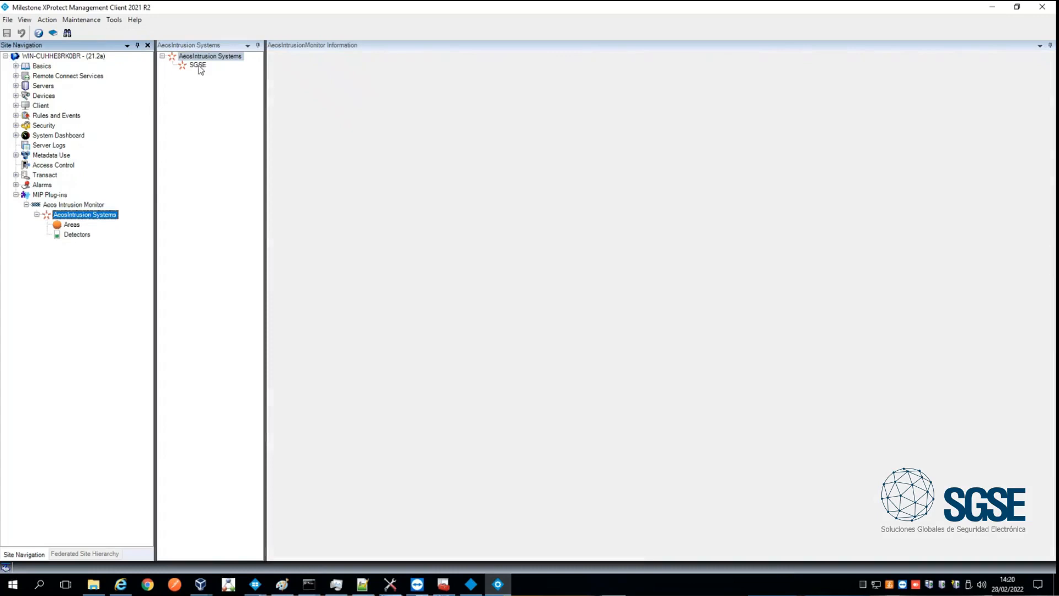
click(199, 66)
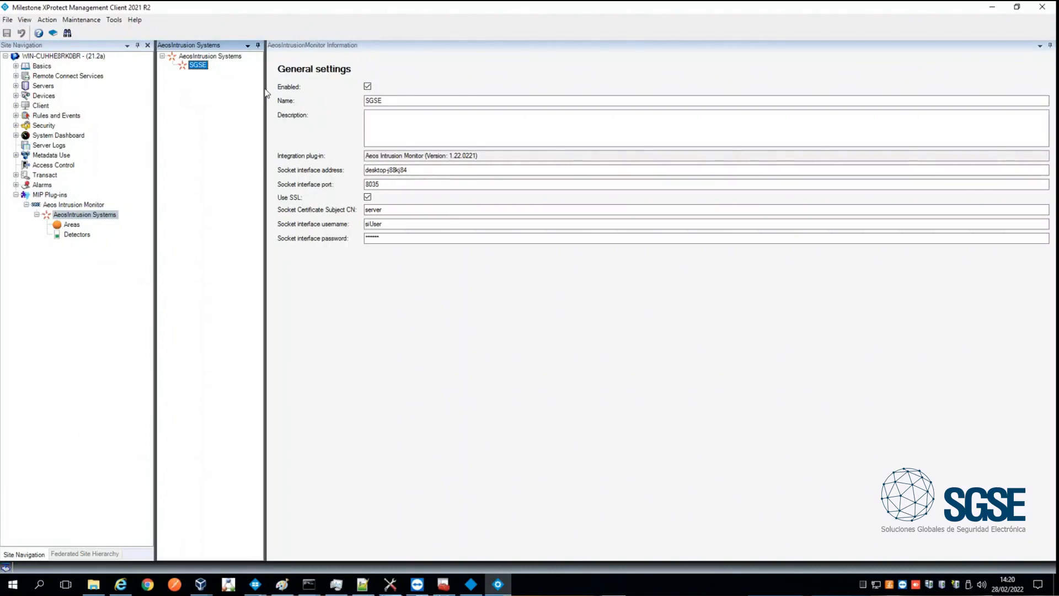
click(405, 99)
key(Tab)
key(Tab)
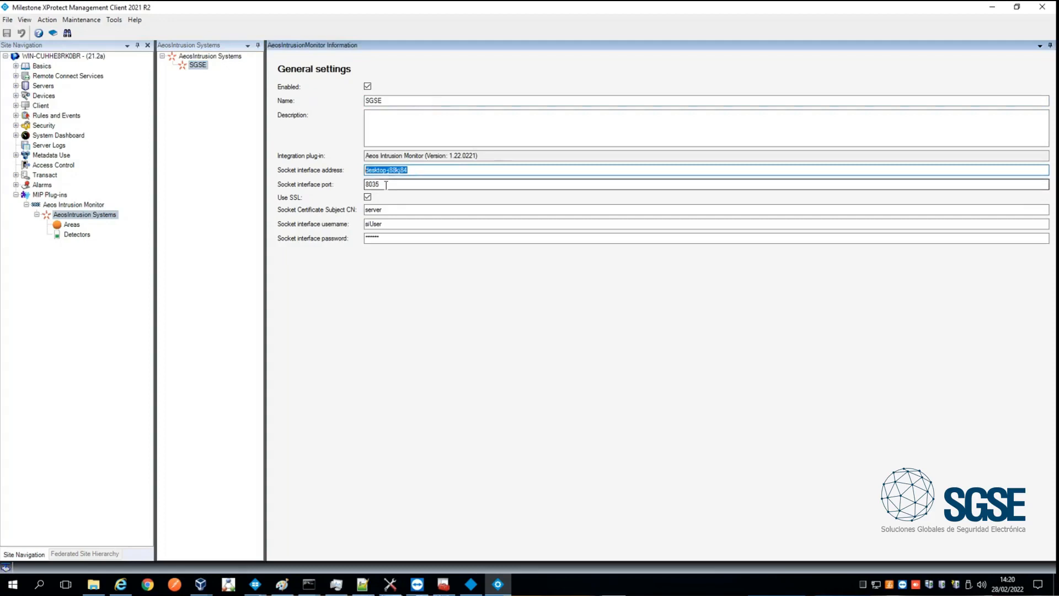
drag(383, 184, 343, 187)
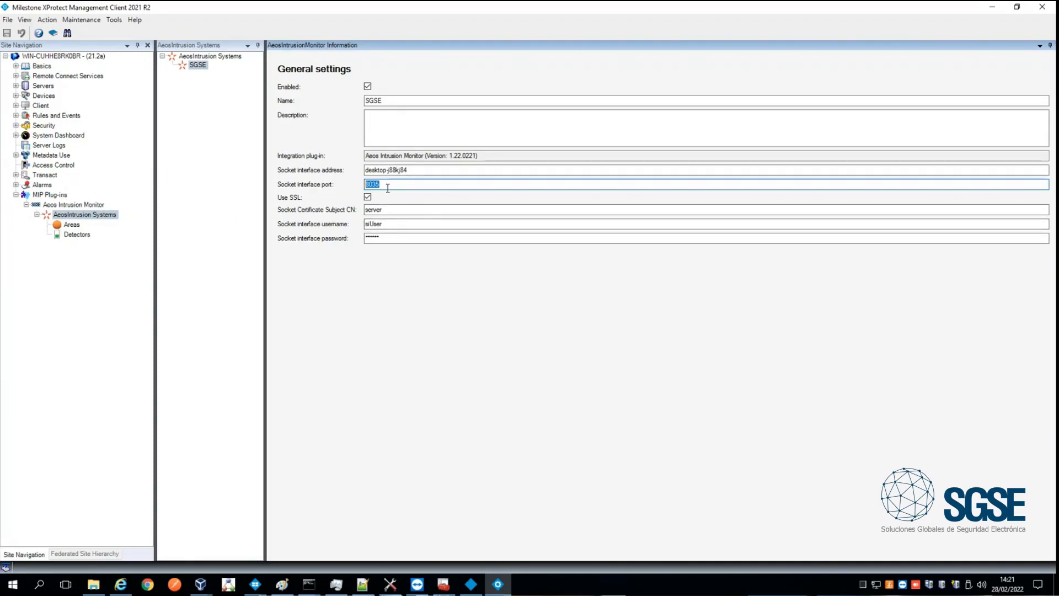
drag(411, 170, 300, 177)
drag(383, 183, 356, 186)
double_click(385, 210)
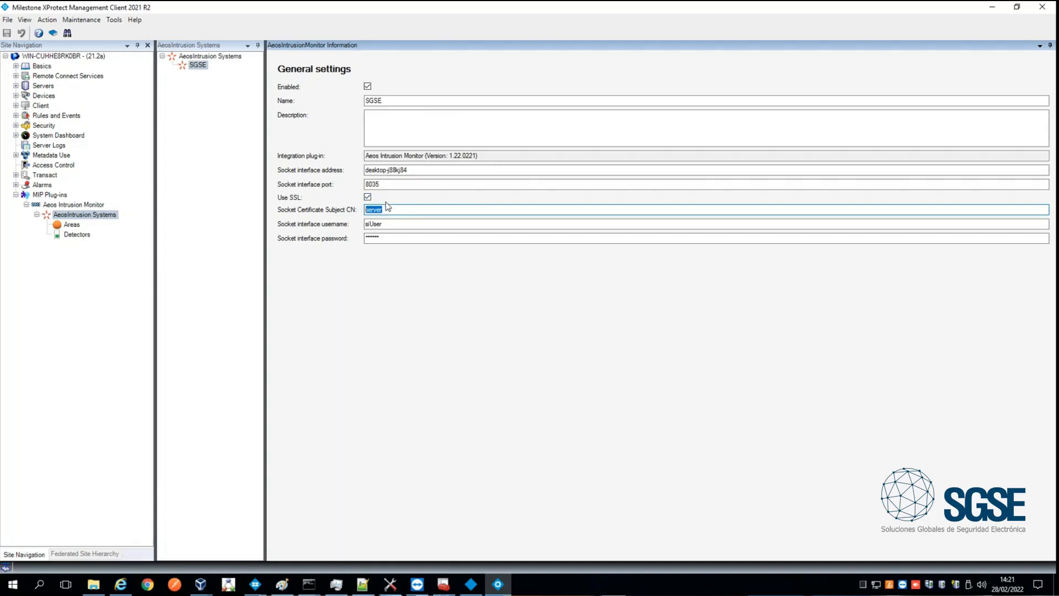
key(Tab)
key(Tab)
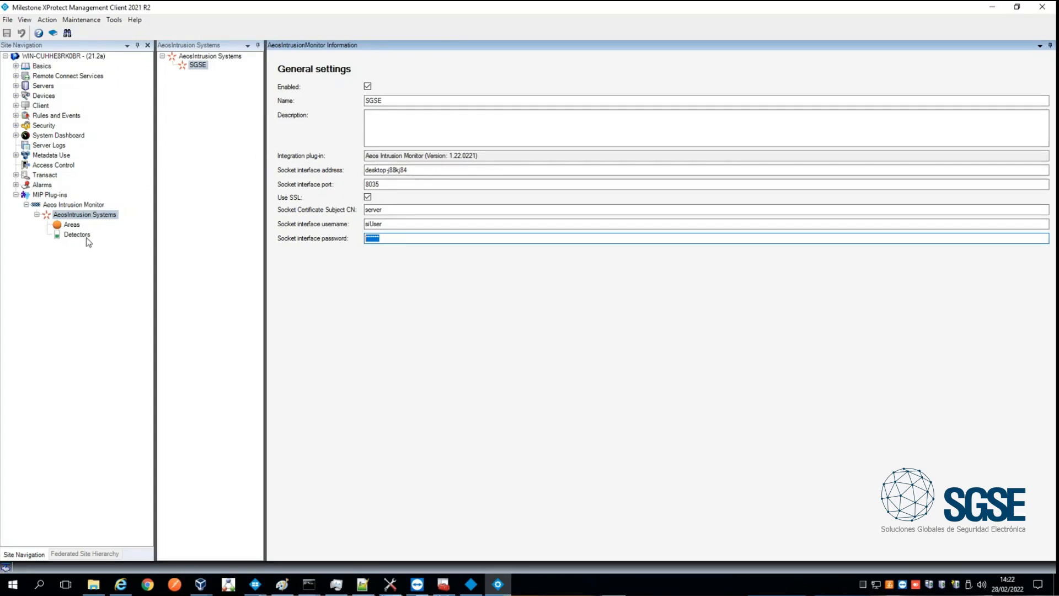
- Inspect the settings of Area 1 and Area 2 in the SGSE intrusion system
click(72, 225)
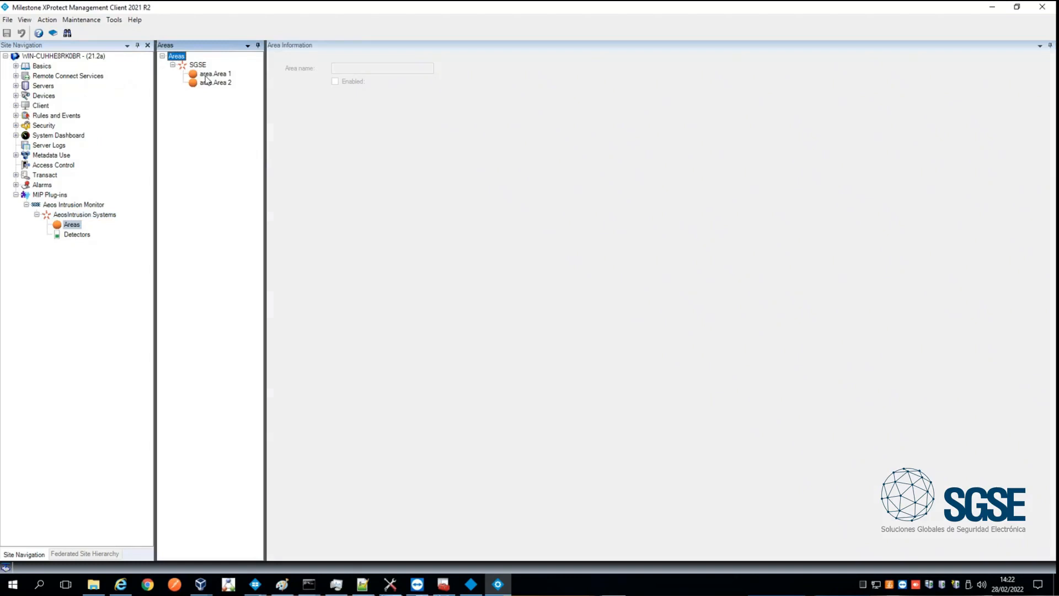
click(210, 75)
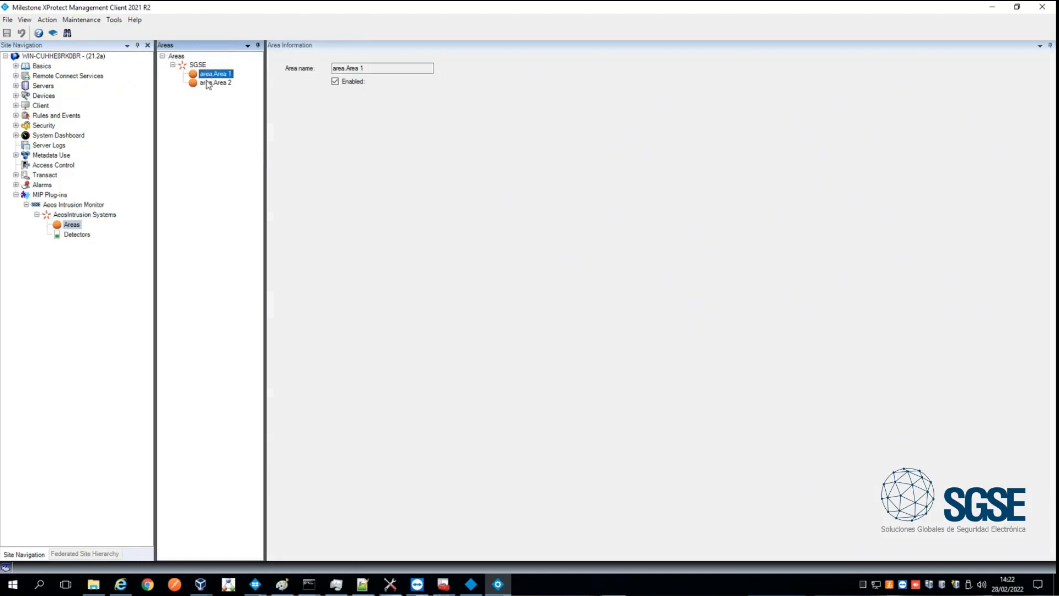
click(212, 83)
- Examine detector.1 of the SGSE intrusion system, including its name and the available detector types
click(76, 234)
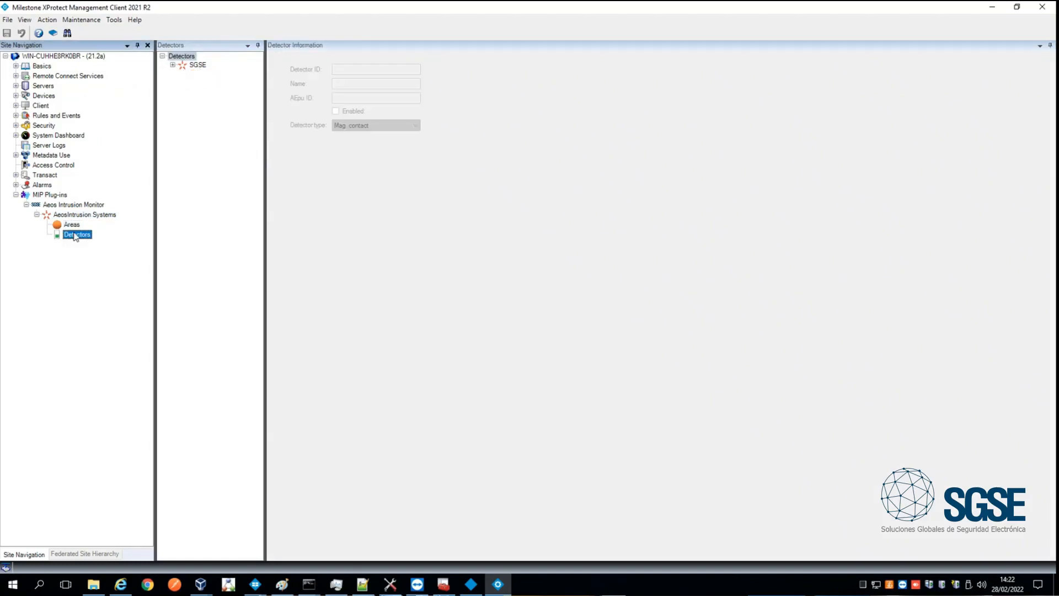
click(173, 65)
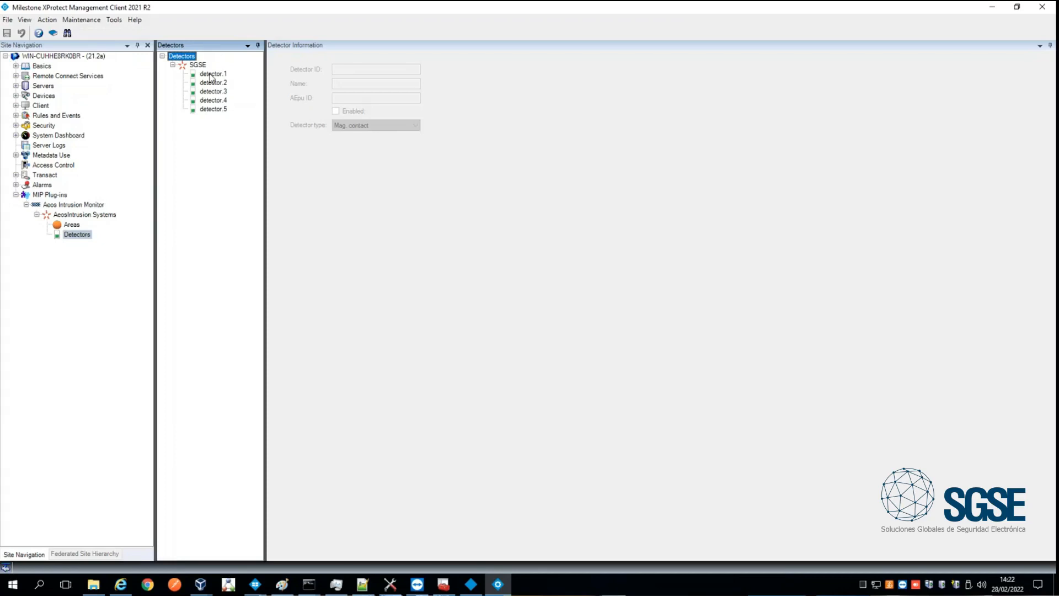
click(210, 75)
click(378, 86)
drag(379, 85, 270, 93)
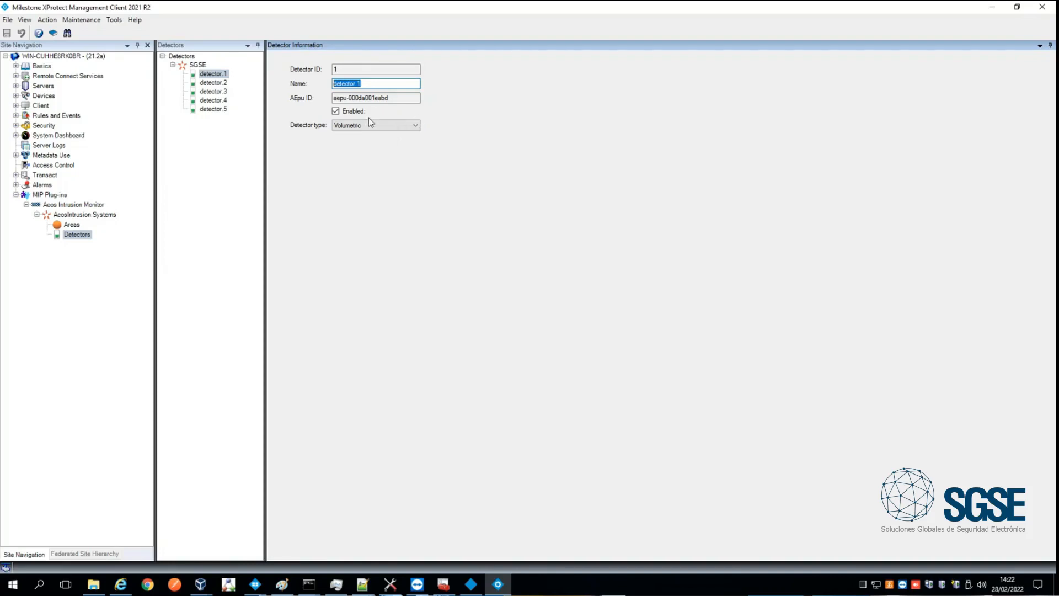
click(414, 126)
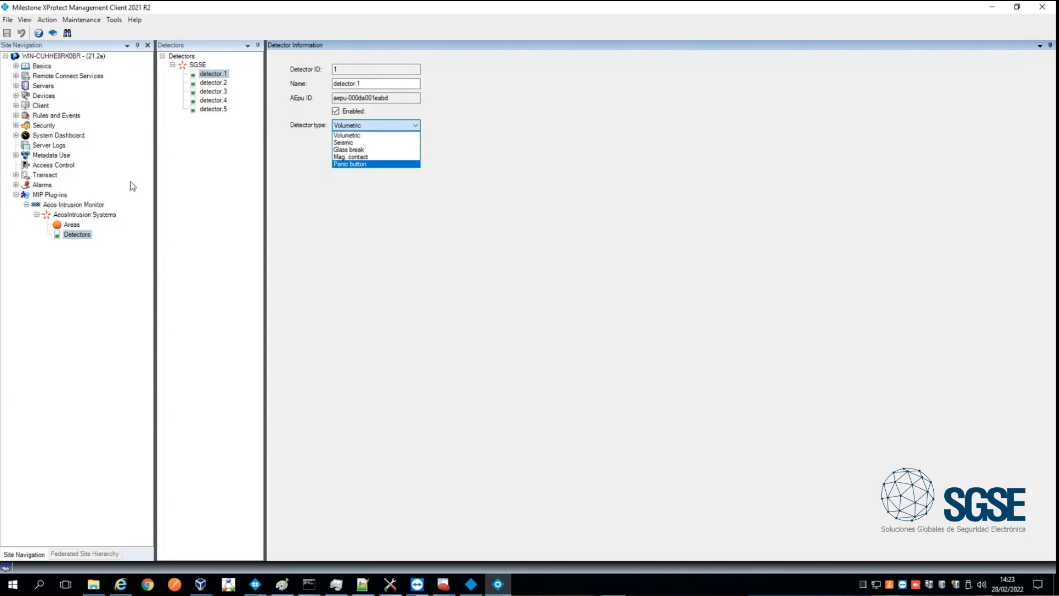
click(291, 149)
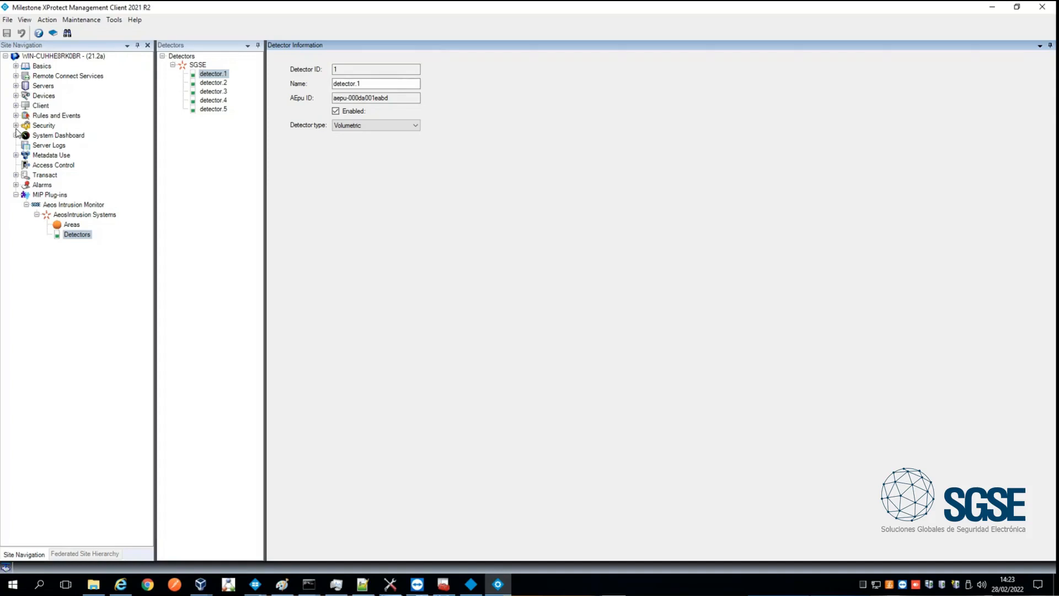
- Add a new alarm definition to the site's alarms
click(16, 185)
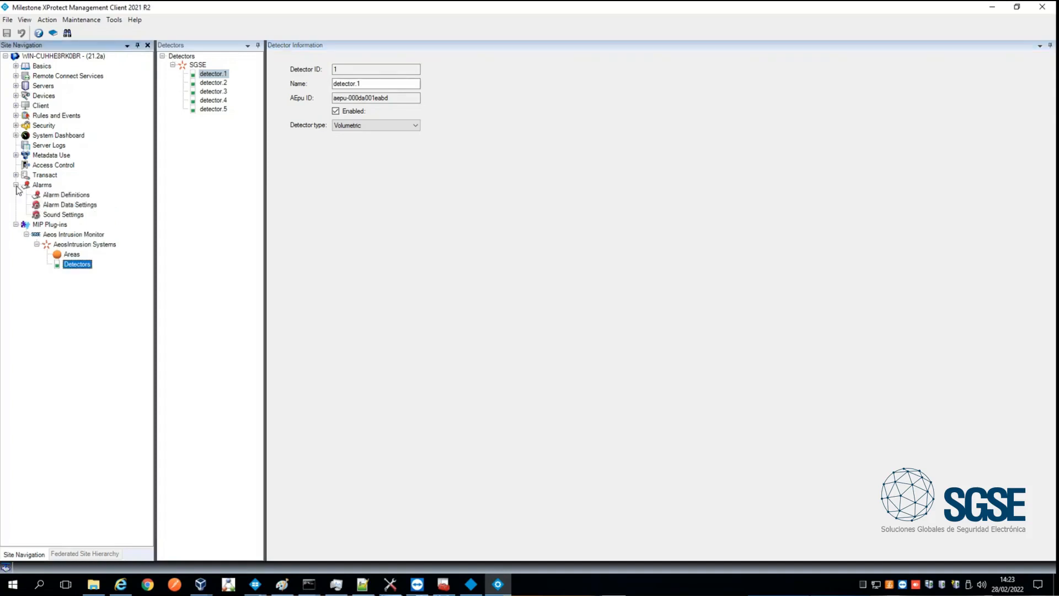
click(60, 196)
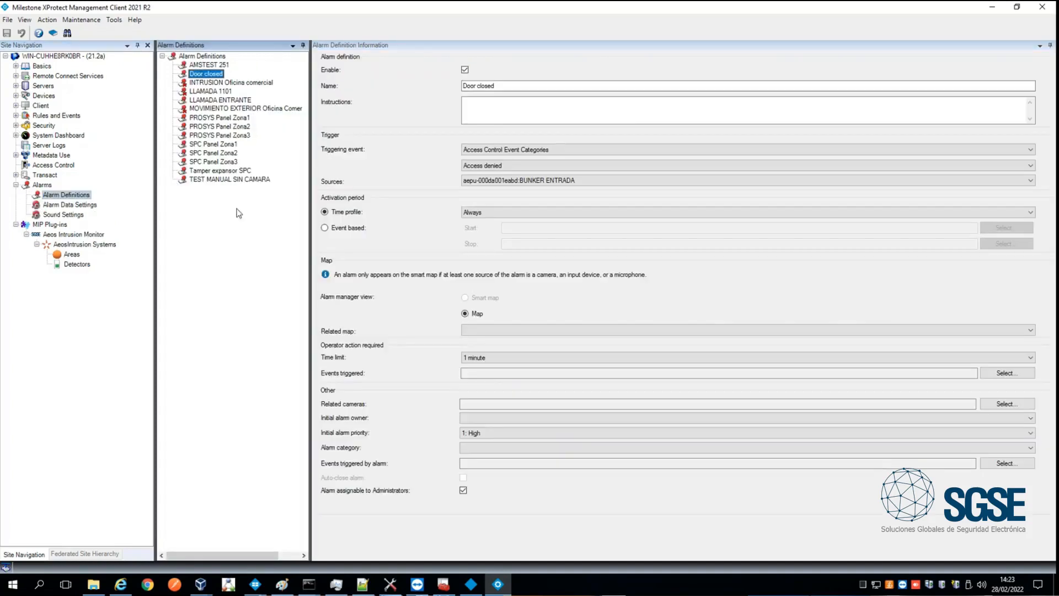
right_click(236, 211)
click(176, 232)
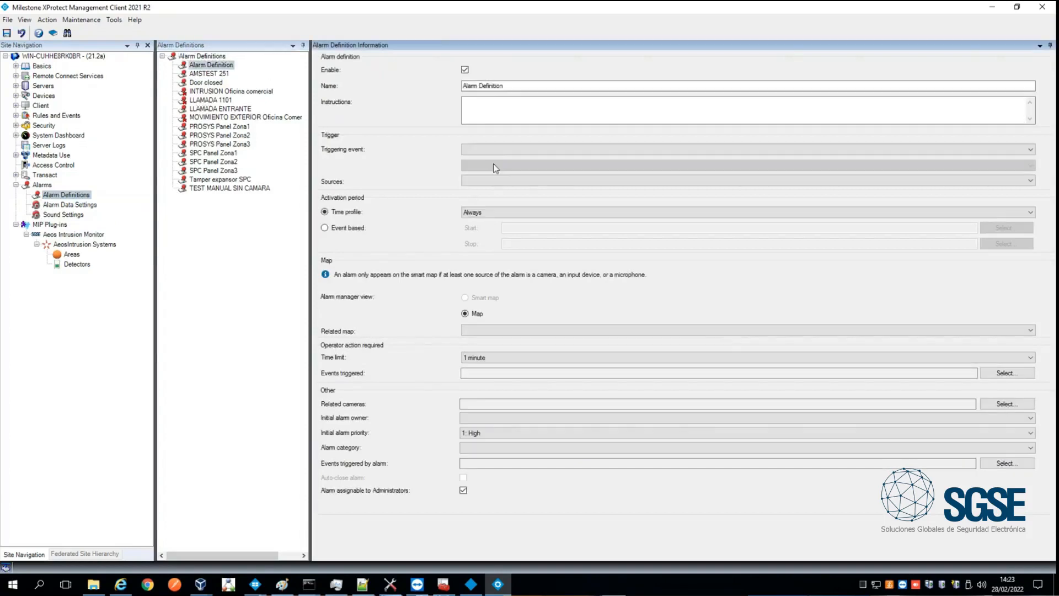
- Set the alarm's triggering event to Eventos de AEOS Intrusión with the event Alarma en Detector
click(508, 150)
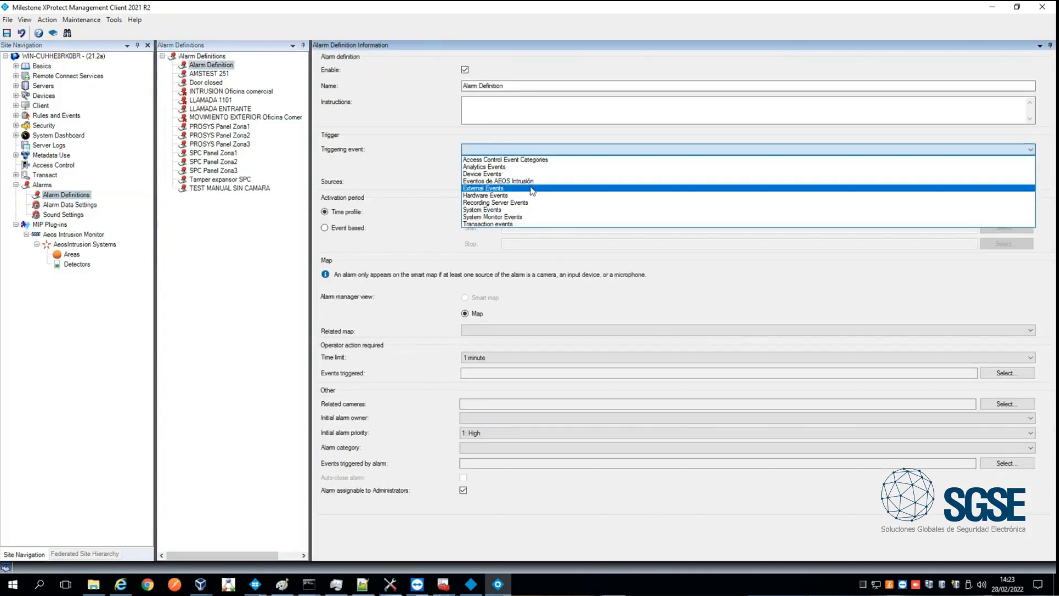
click(525, 181)
click(524, 167)
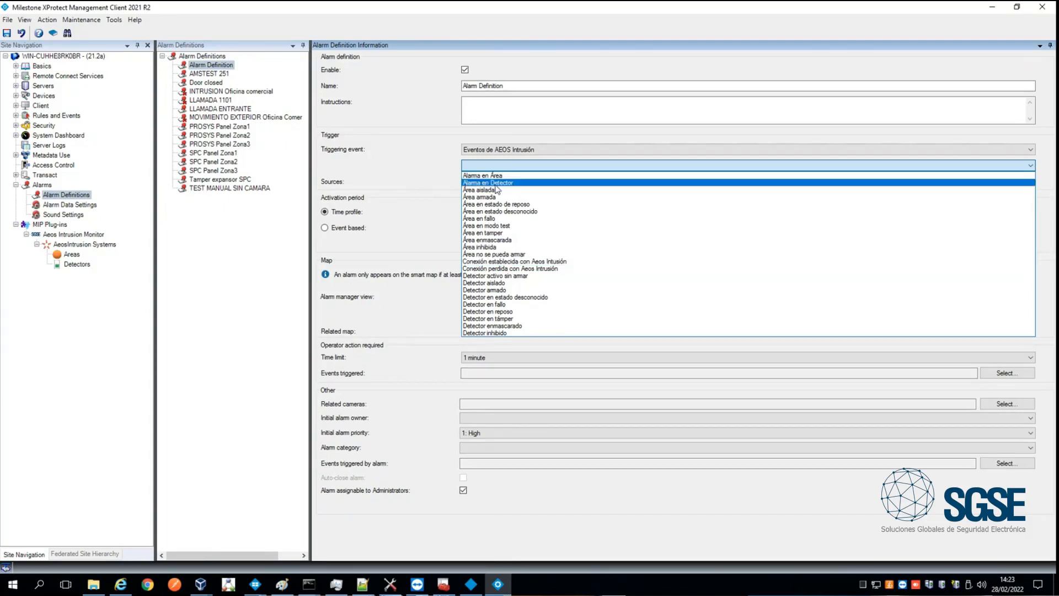
click(422, 228)
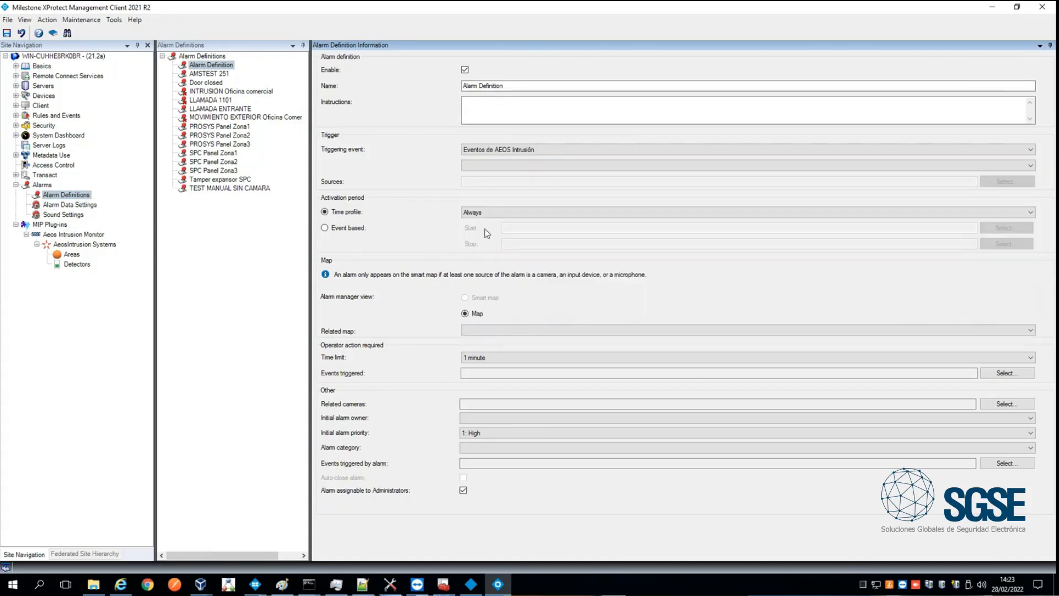
click(508, 151)
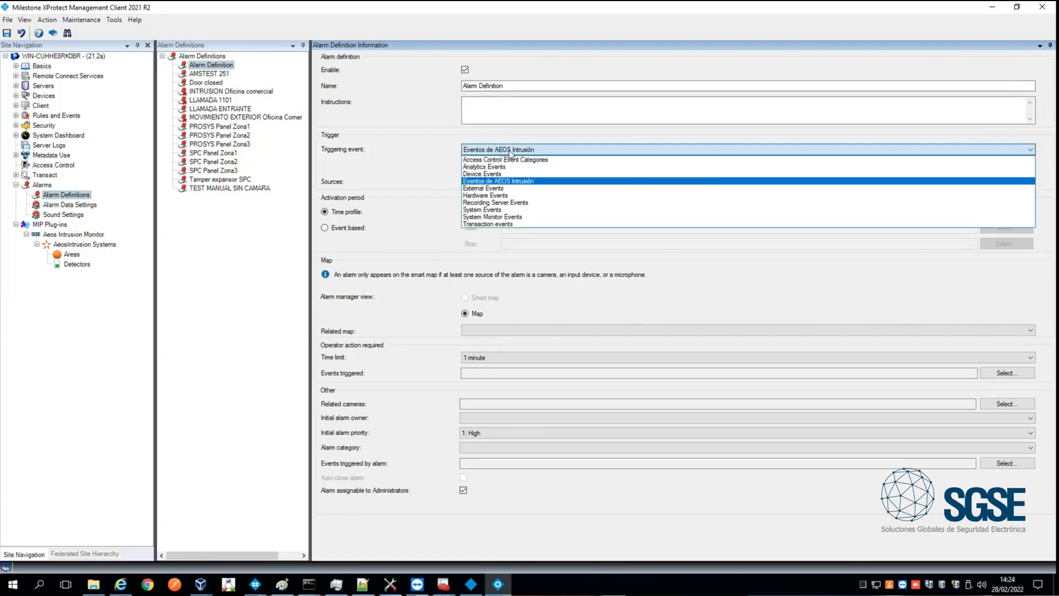
click(510, 181)
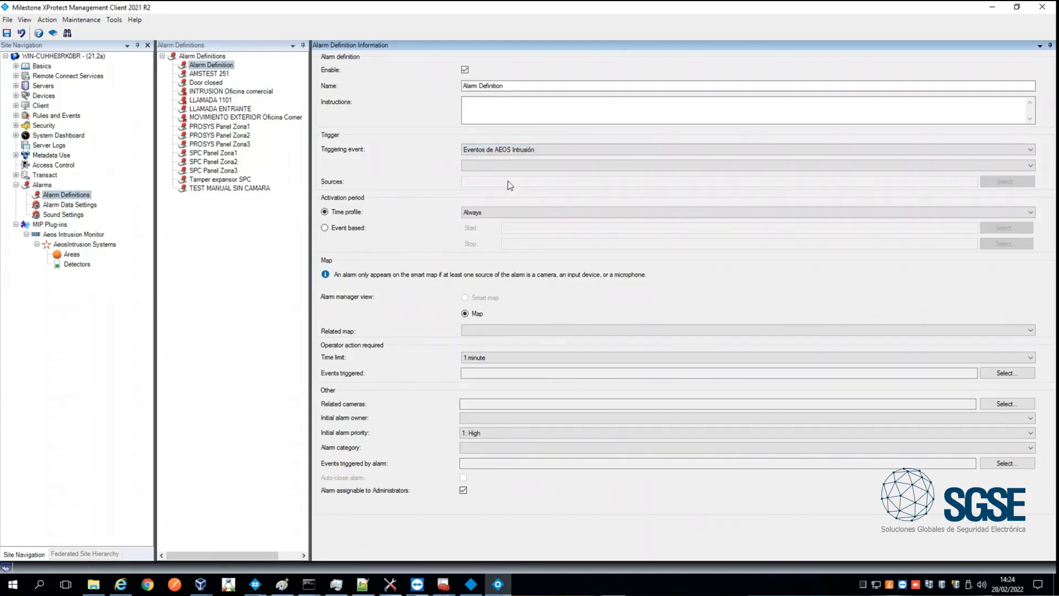
click(509, 165)
click(508, 183)
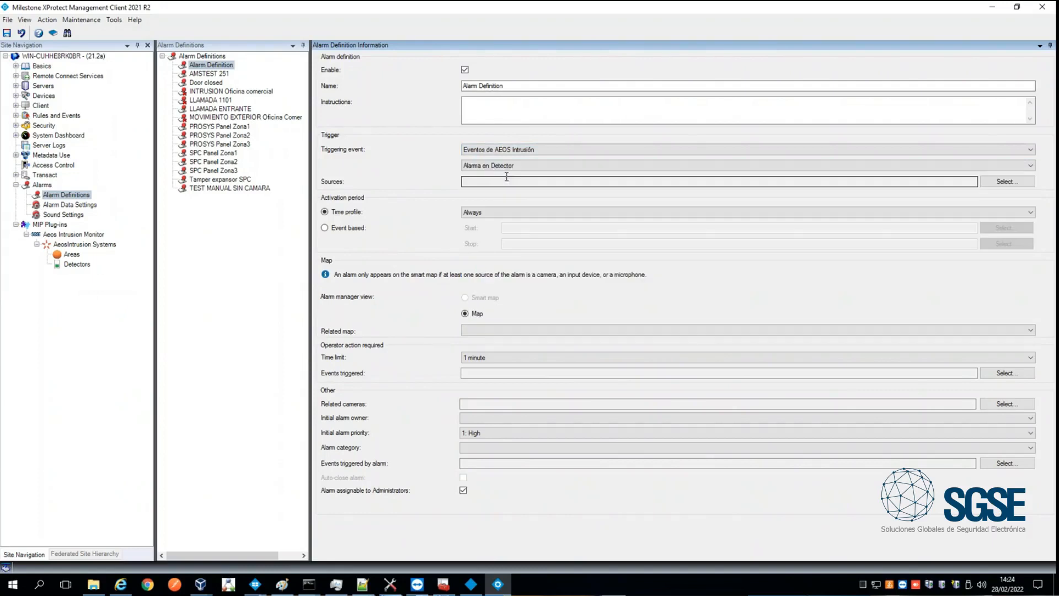
- Assign All Detectors as the alarm definition's source
click(999, 184)
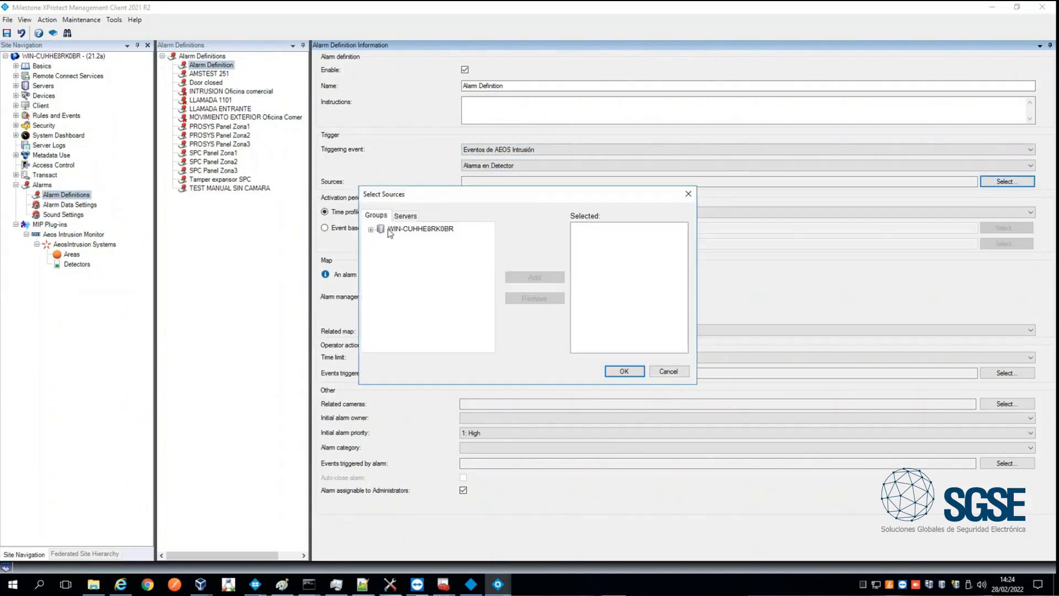
click(405, 216)
click(370, 229)
click(398, 250)
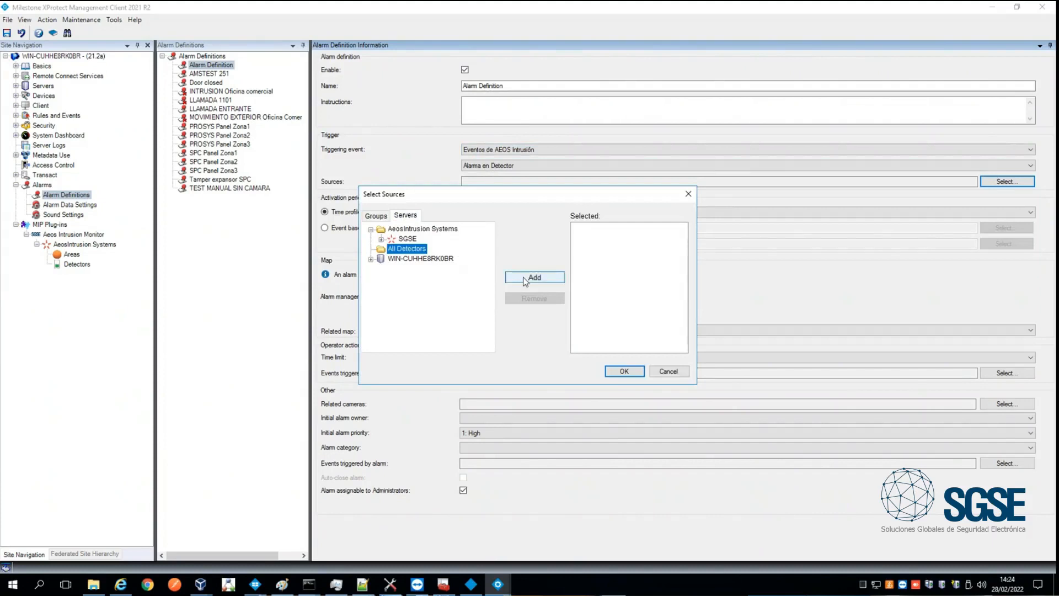
click(534, 277)
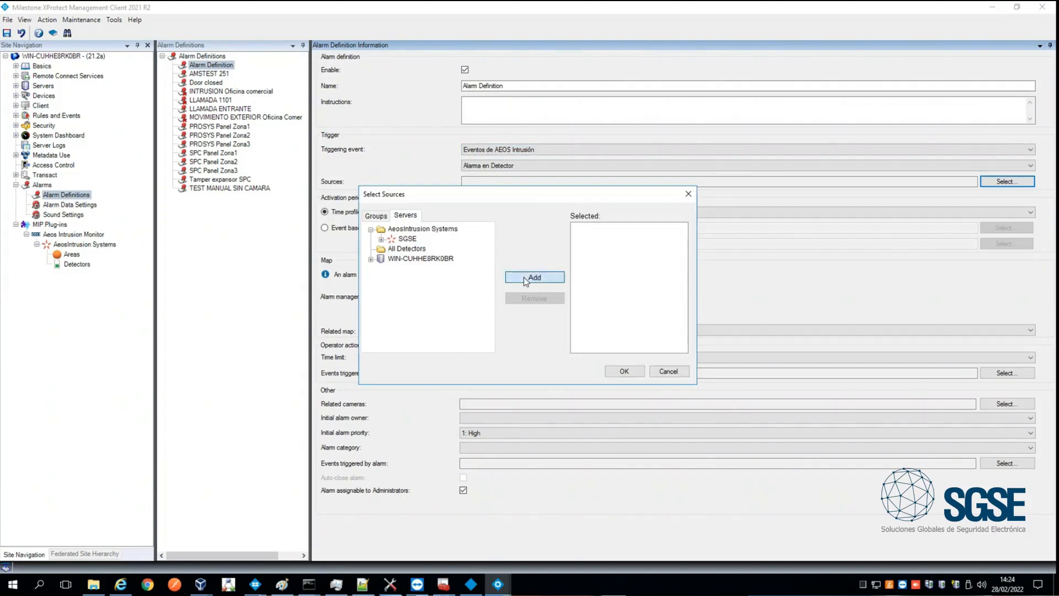
click(634, 371)
- Name the alarm definition "Alarm in AEOS Intrusion" and save it
triple_click(504, 85)
text(Aa)
key(BackSpace)
text(larm )
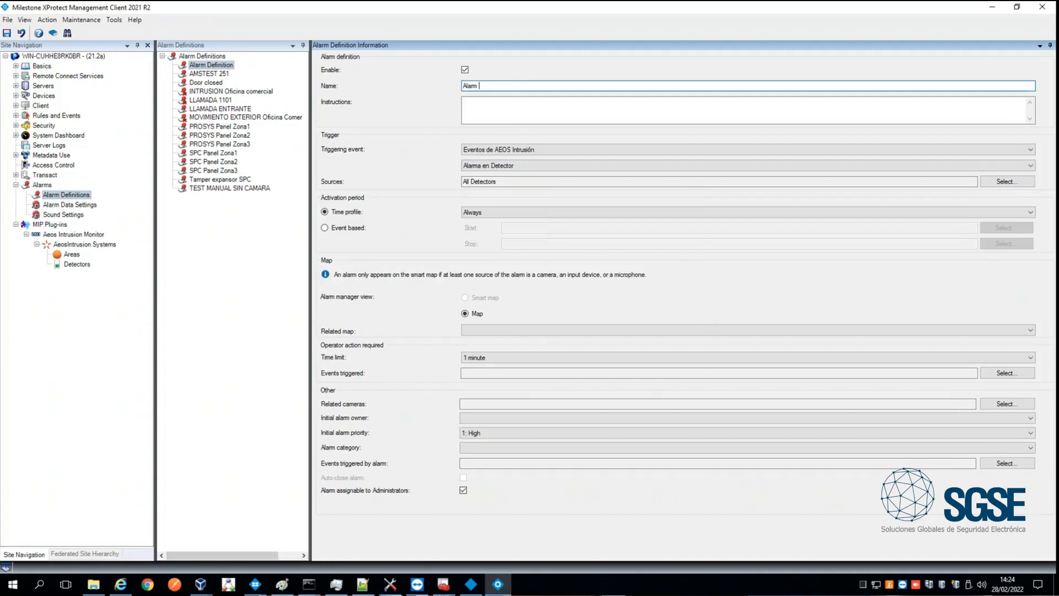
text(in AEOS Intrusion)
click(7, 33)
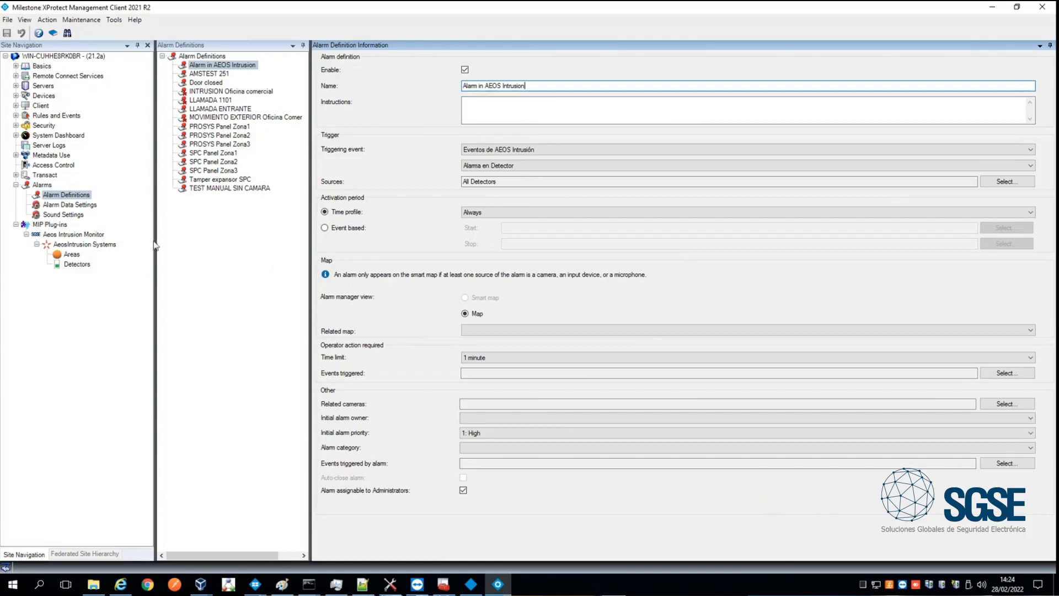
- Start a new rule under Rules and Events
click(16, 185)
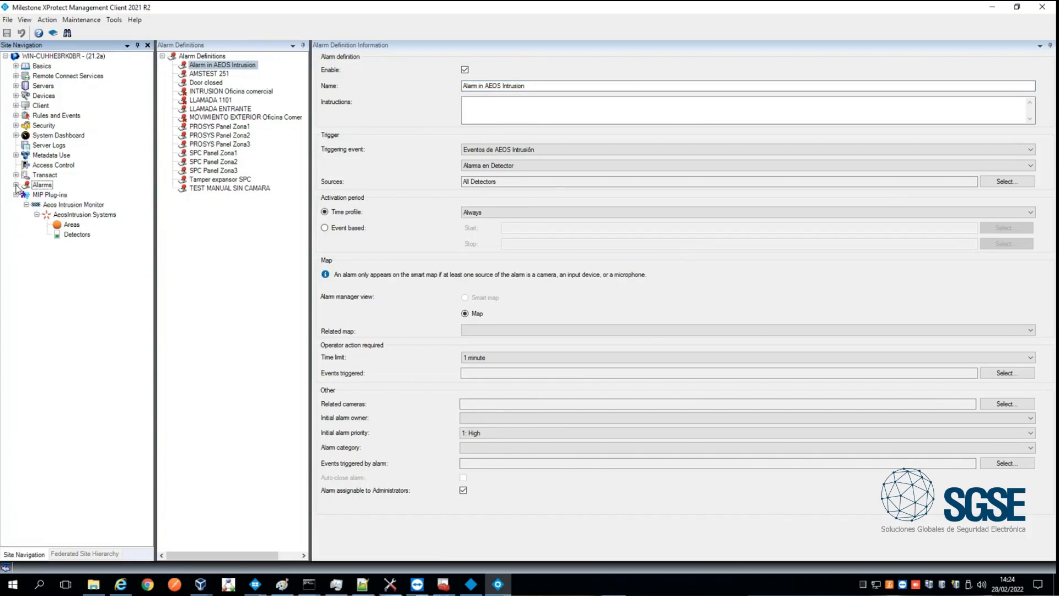
click(16, 116)
click(48, 125)
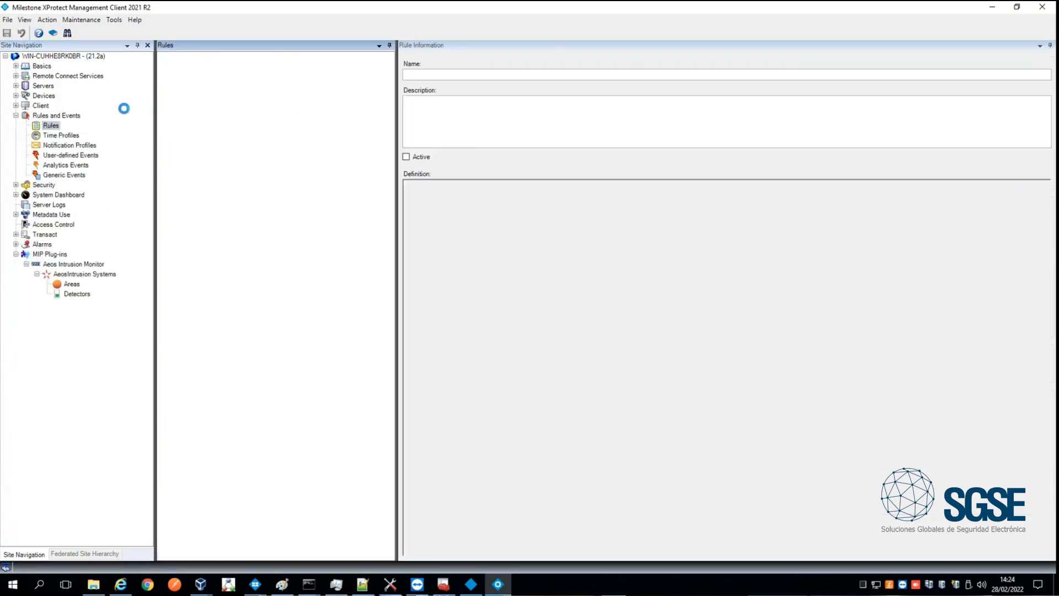
right_click(252, 201)
click(193, 220)
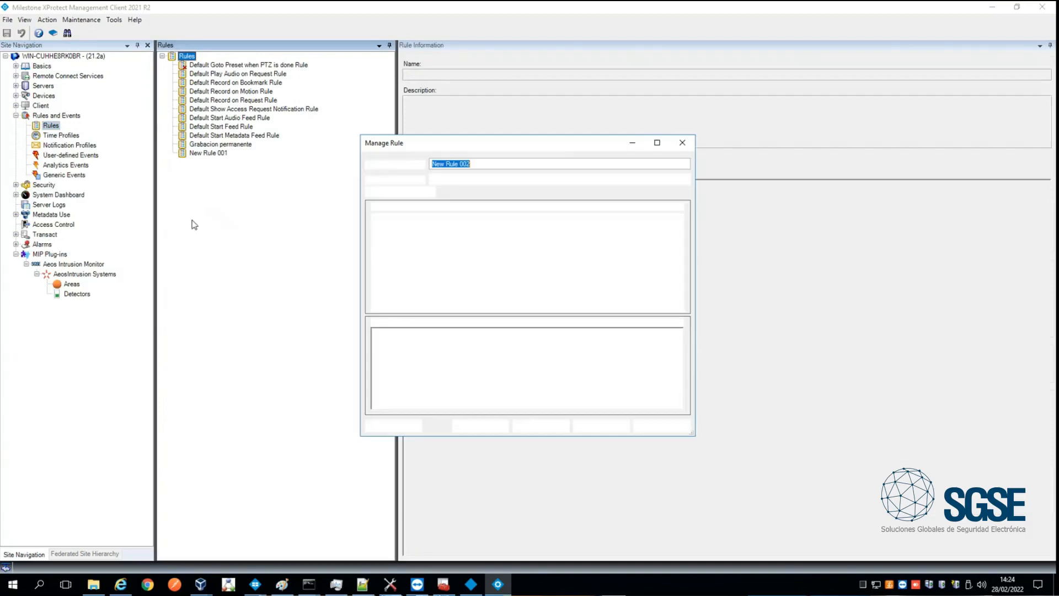
click(436, 333)
click(436, 237)
click(487, 264)
click(447, 264)
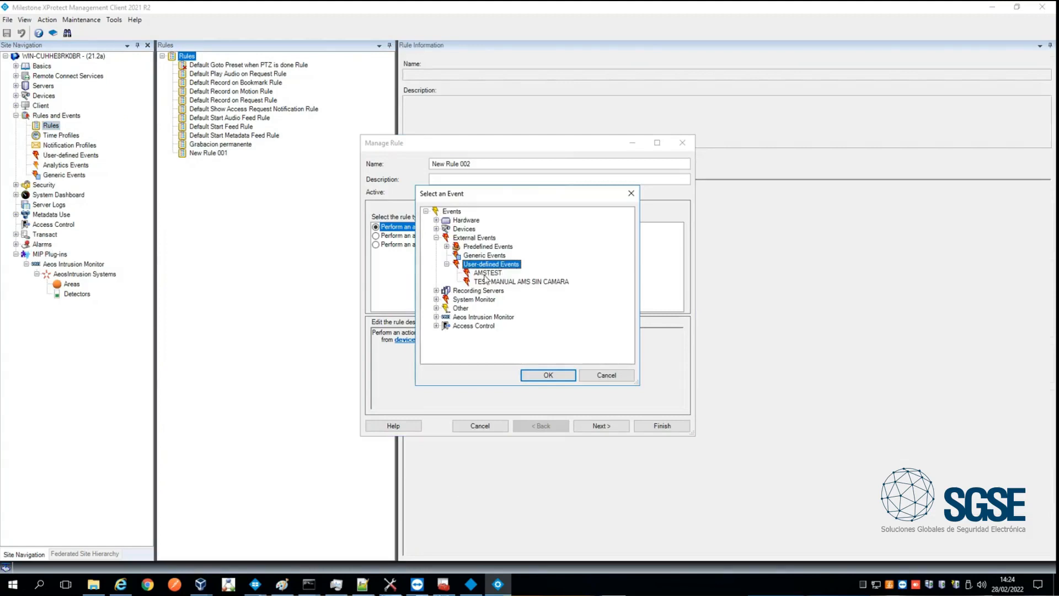
click(485, 282)
click(547, 375)
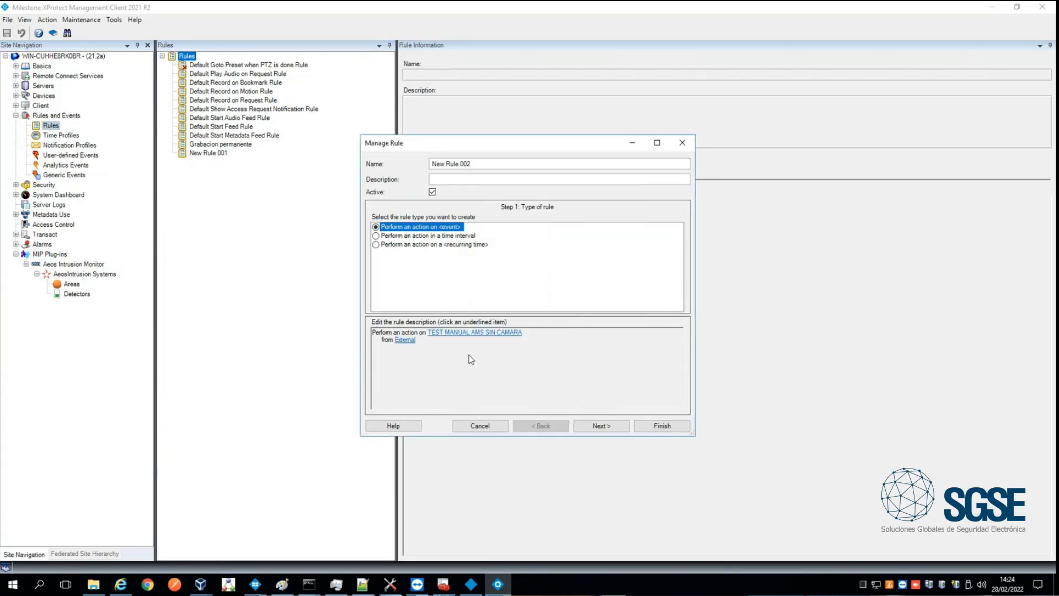
click(600, 427)
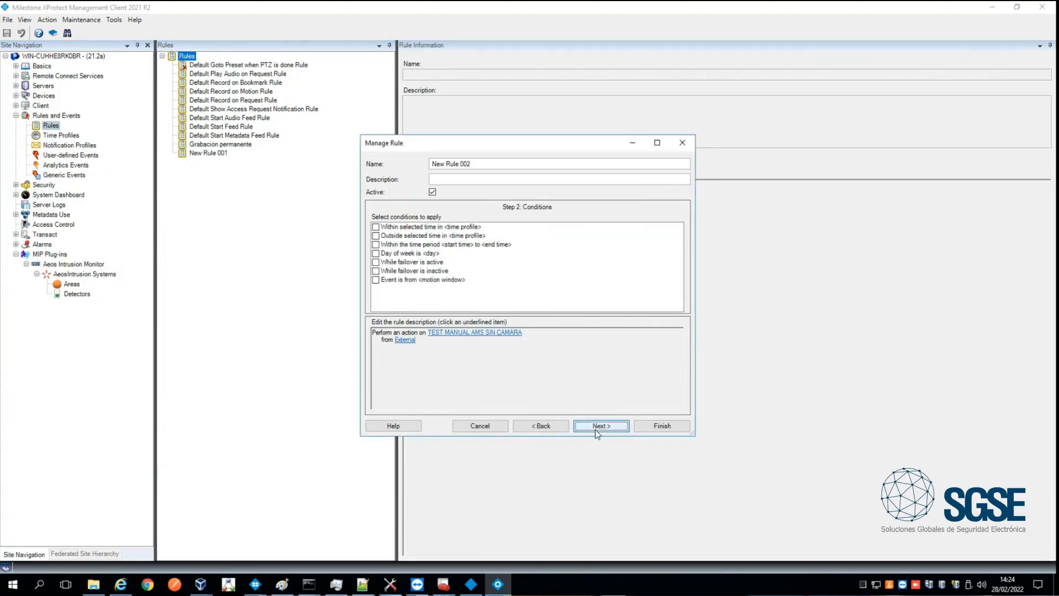
click(534, 427)
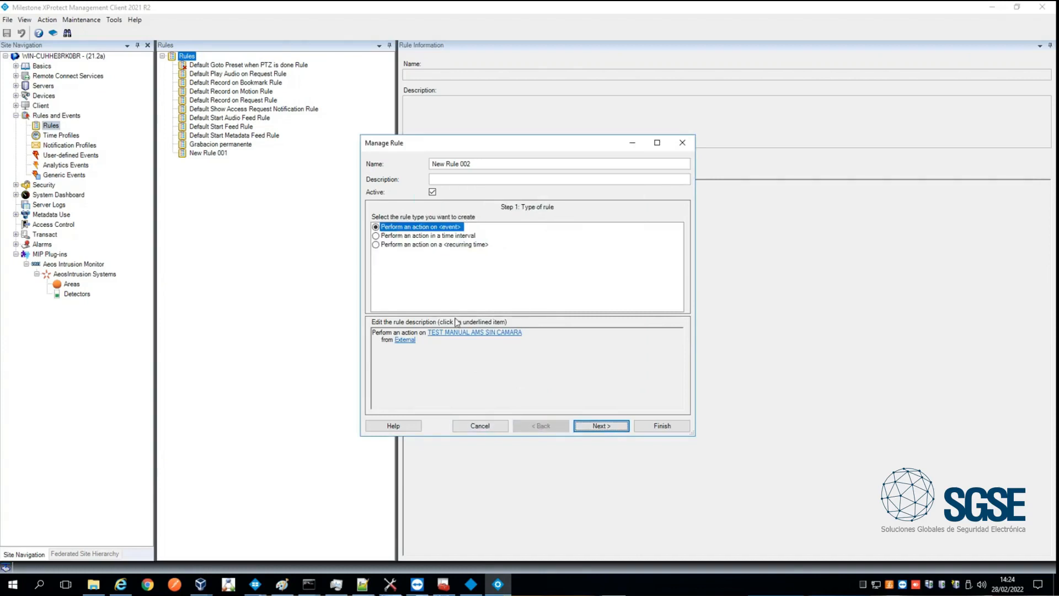
- Set the new rule's triggering event to Detector active but not armed from the AEOS Intrusion Events
click(474, 332)
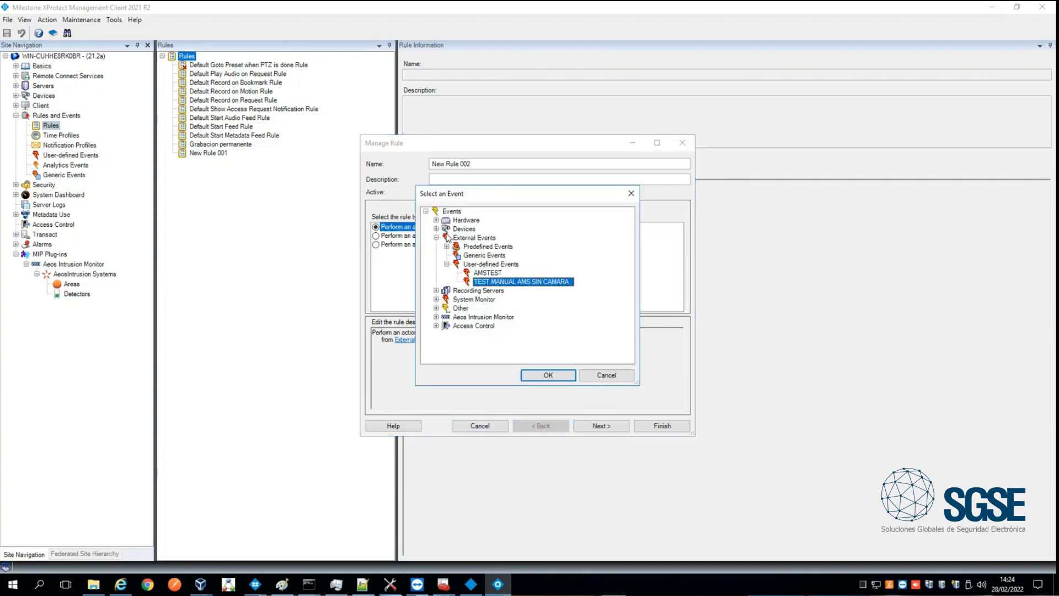
click(436, 317)
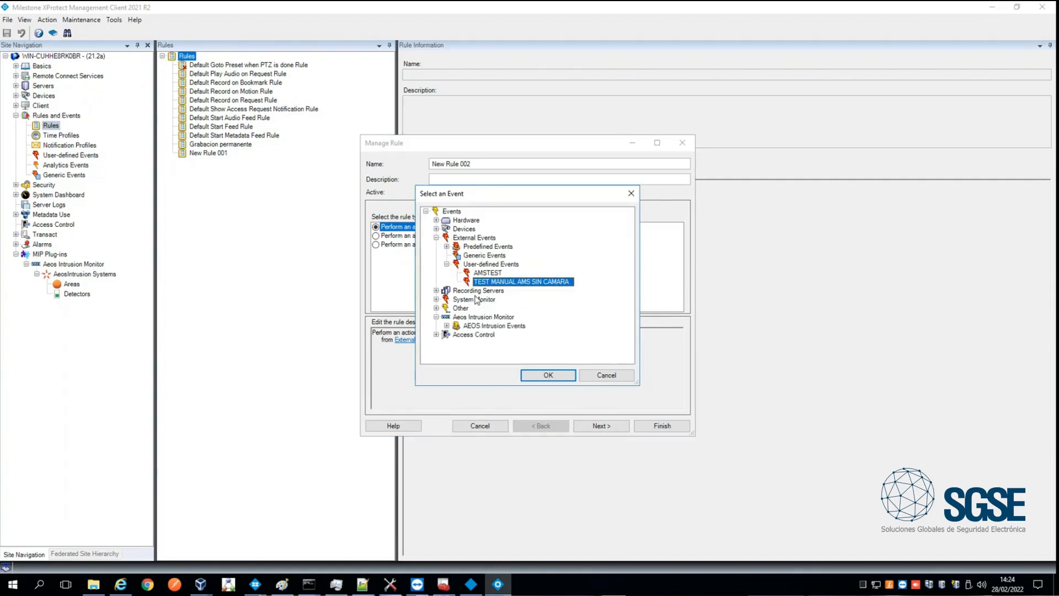
drag(492, 194, 463, 57)
drag(611, 255, 684, 424)
click(417, 188)
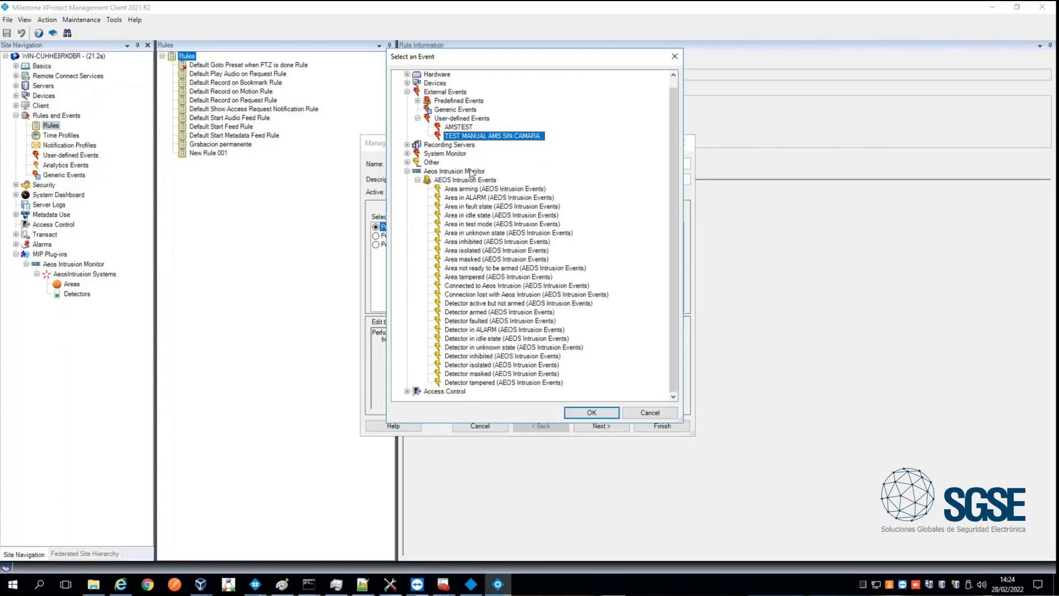
click(481, 189)
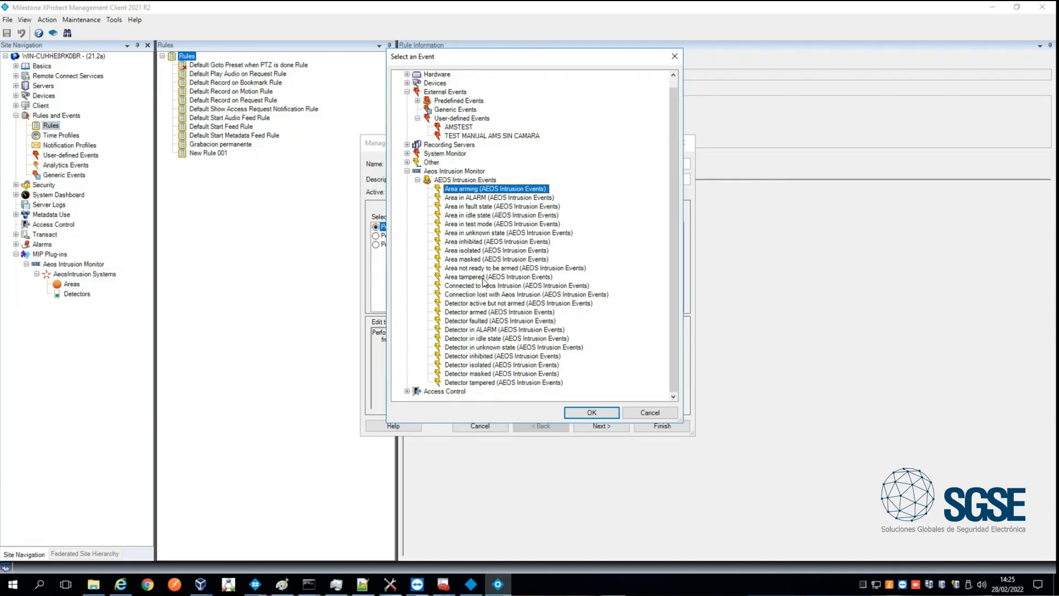
click(507, 269)
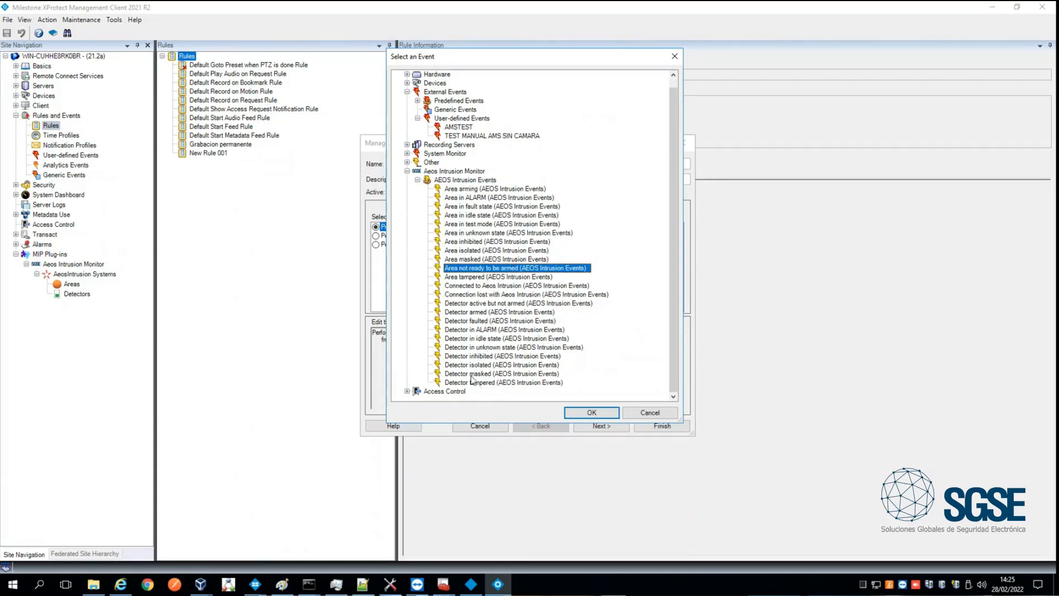
click(491, 305)
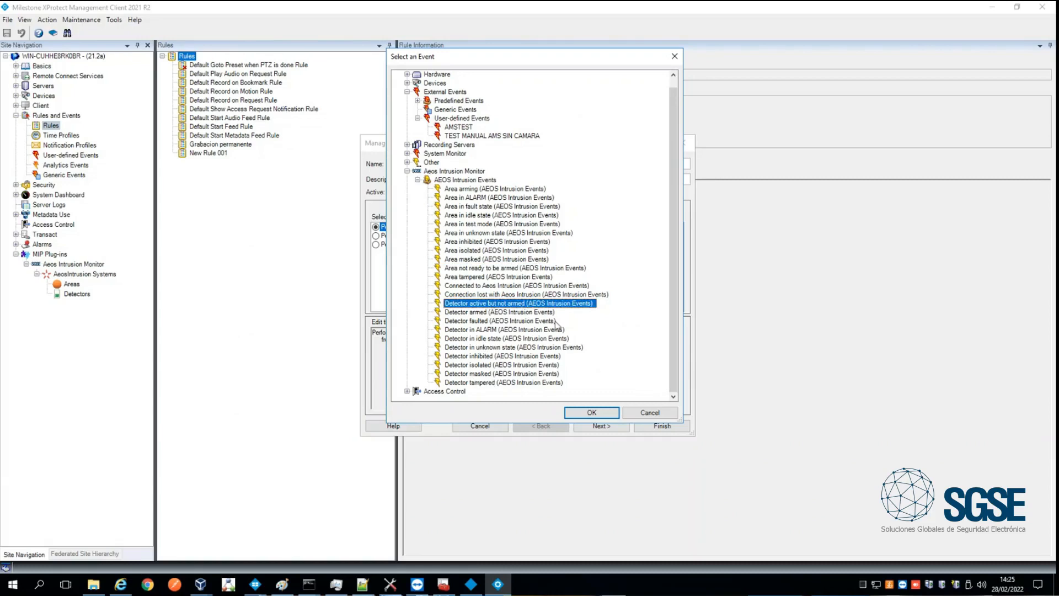
click(589, 414)
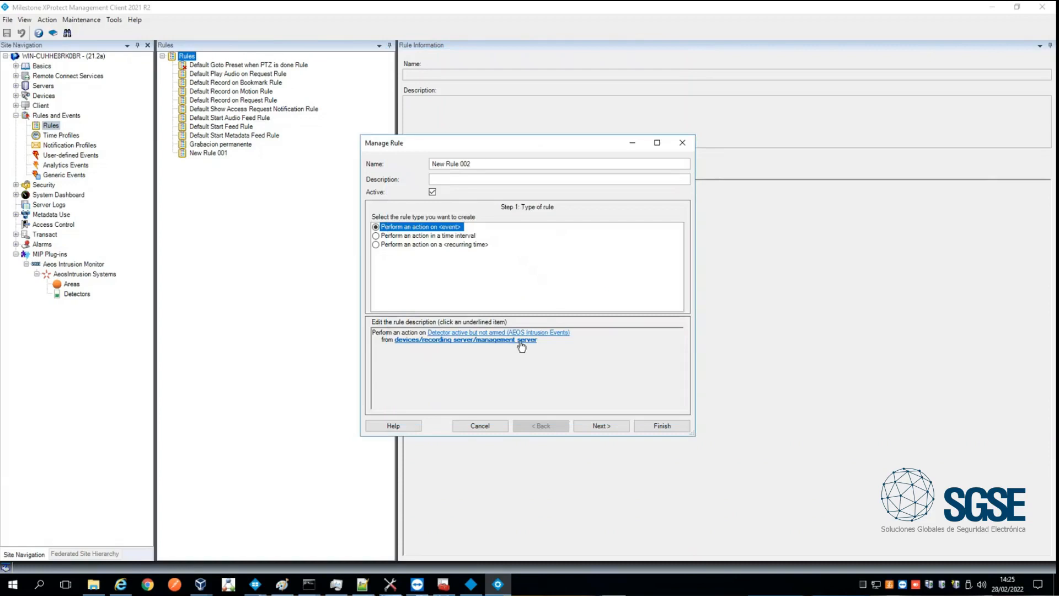
- Assign detector.2 from All Detectors on SGSE as the source of the rule's event
click(519, 341)
click(361, 210)
click(371, 219)
click(412, 237)
click(531, 262)
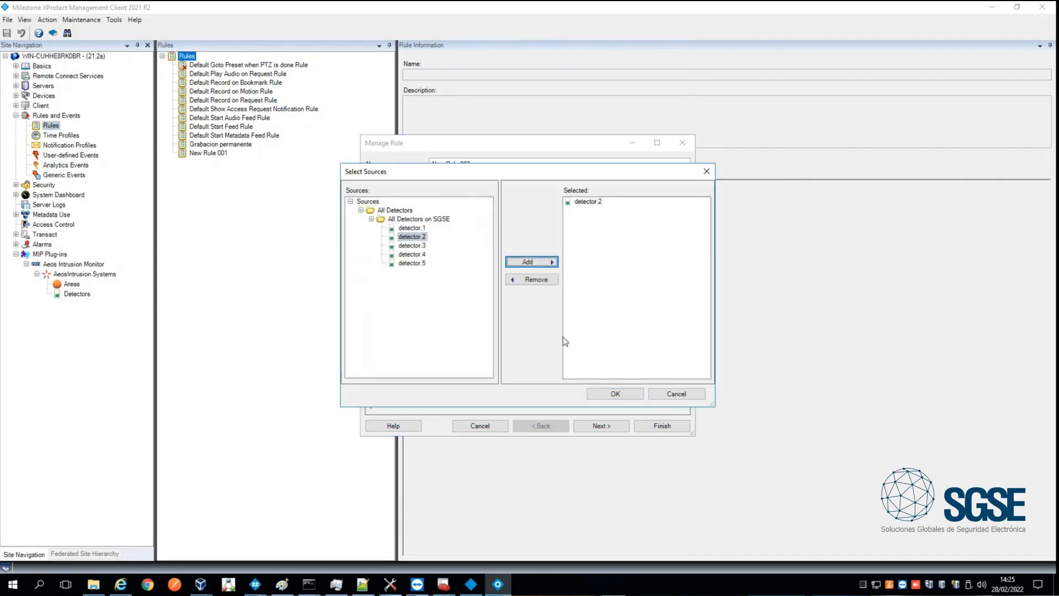
click(600, 392)
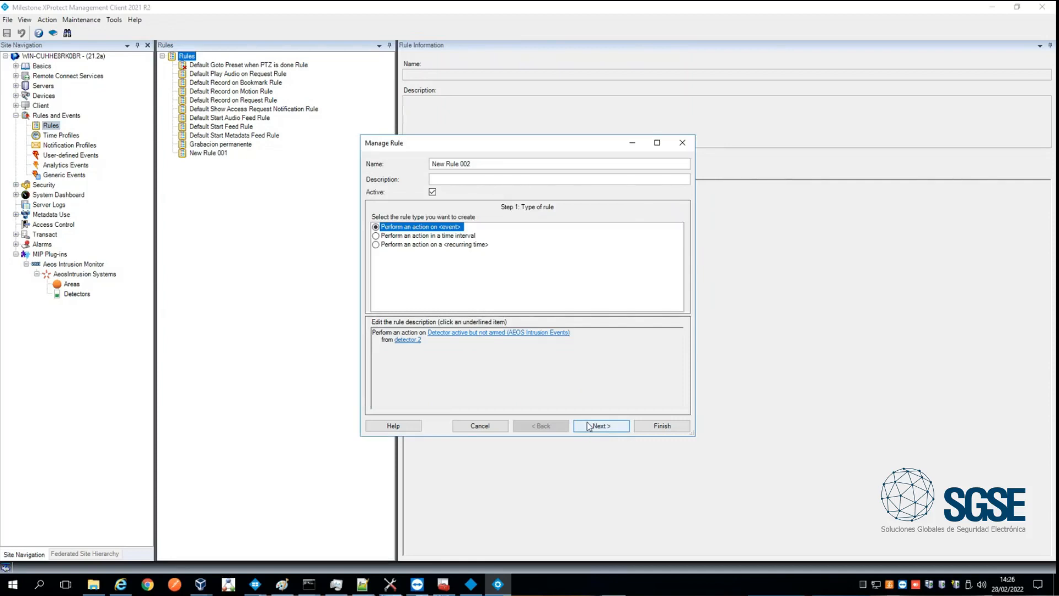
- Add the actions Arm Aeos area and Inhibit Aeos detector to the rule without conditions, and exit the rule setup without saving
click(589, 425)
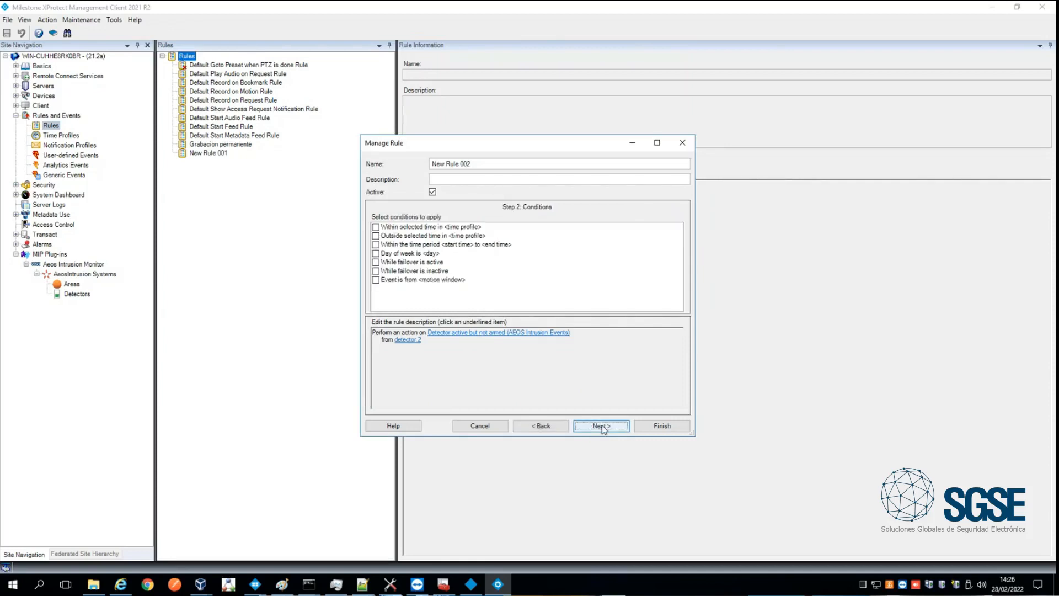
click(603, 426)
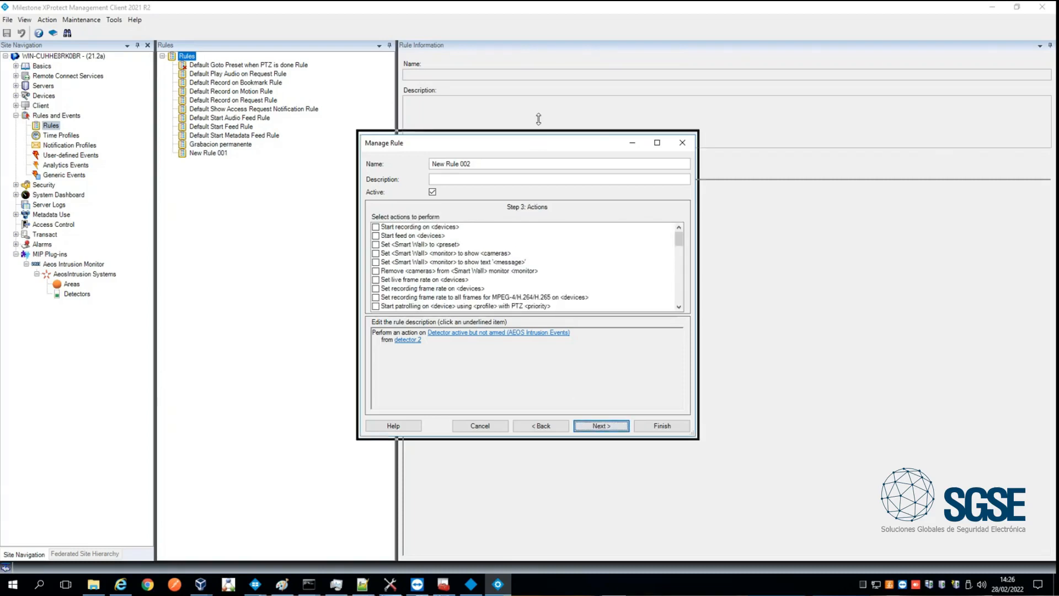
drag(538, 138, 538, 36)
mouse_move(488, 269)
mouse_down()
mouse_move(471, 392)
mouse_move(472, 383)
mouse_up()
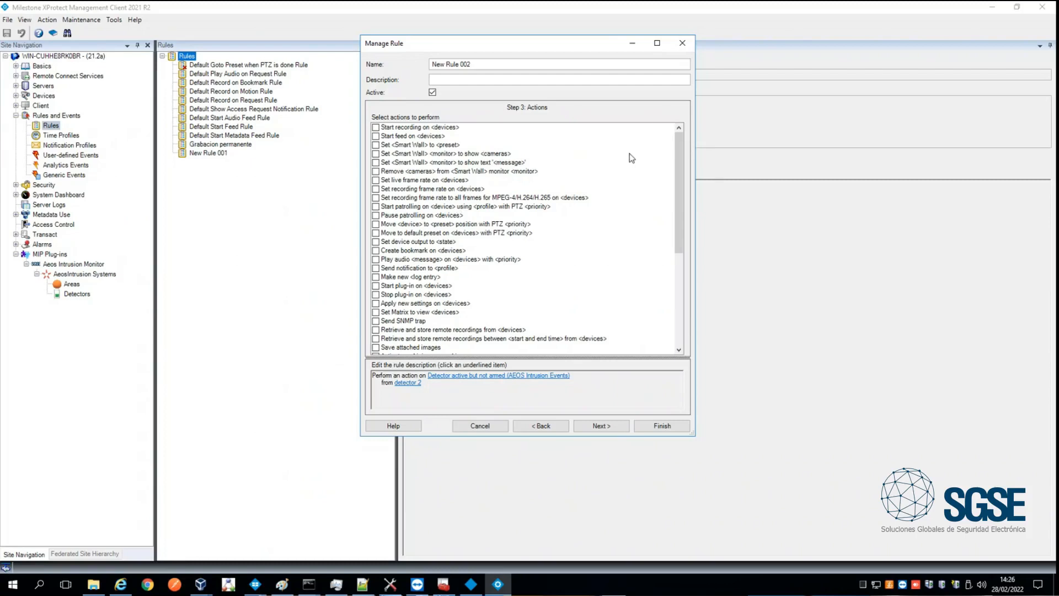
scroll(460, 317, down, 7)
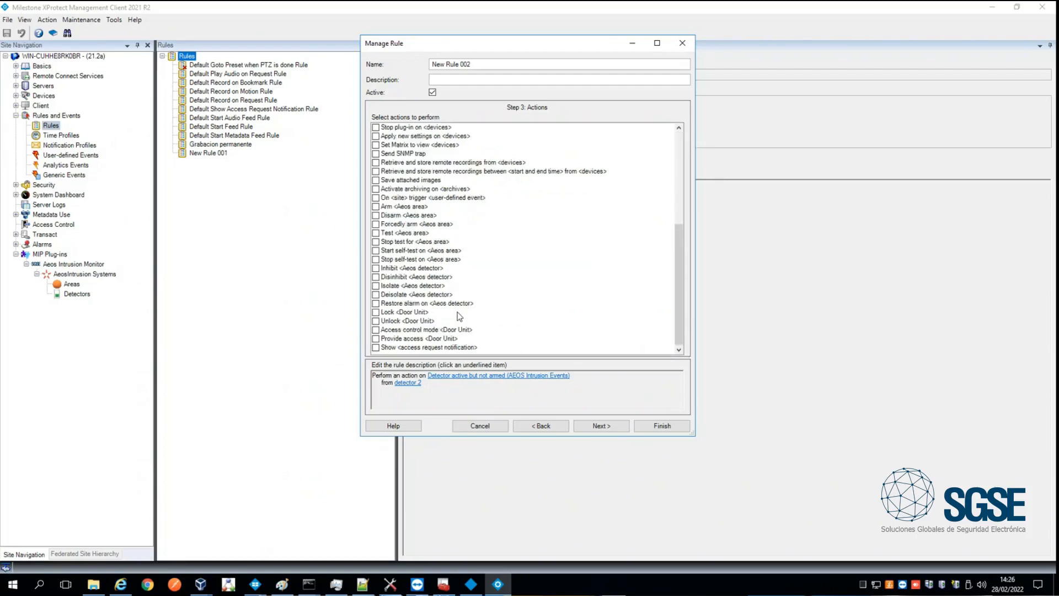
click(391, 207)
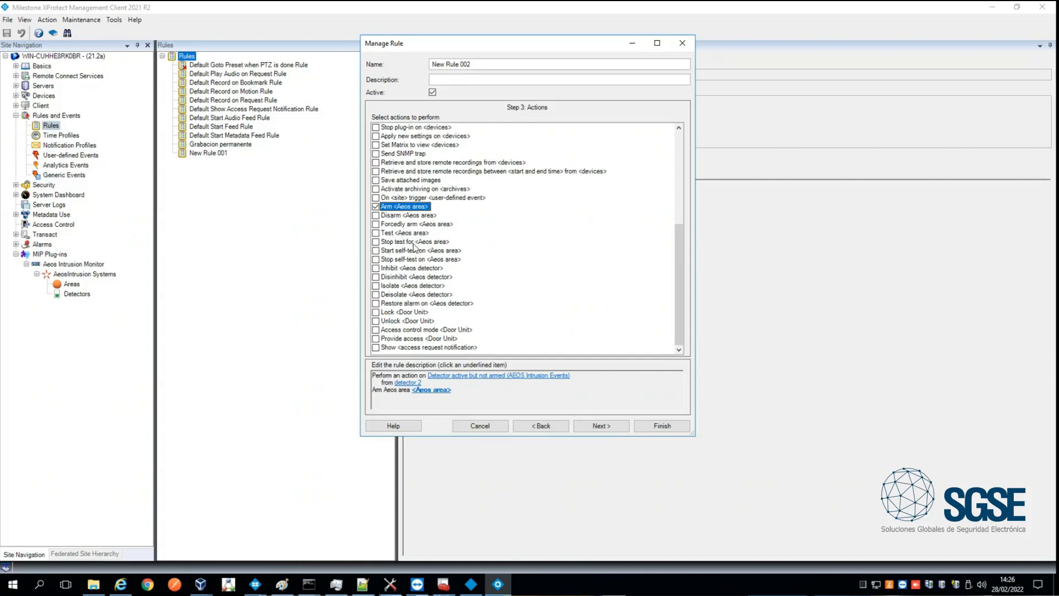
click(417, 269)
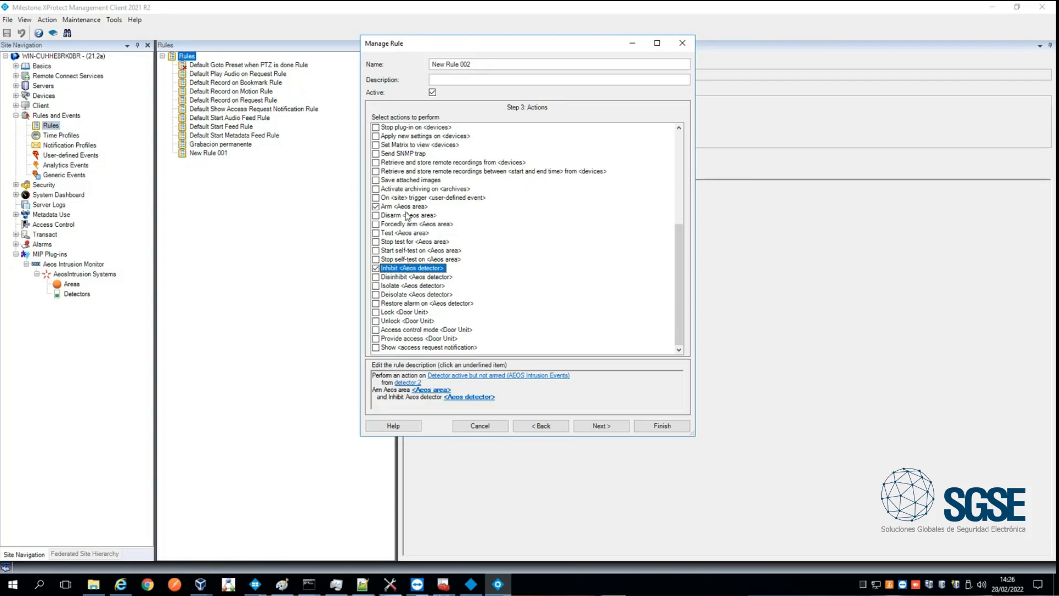
click(480, 426)
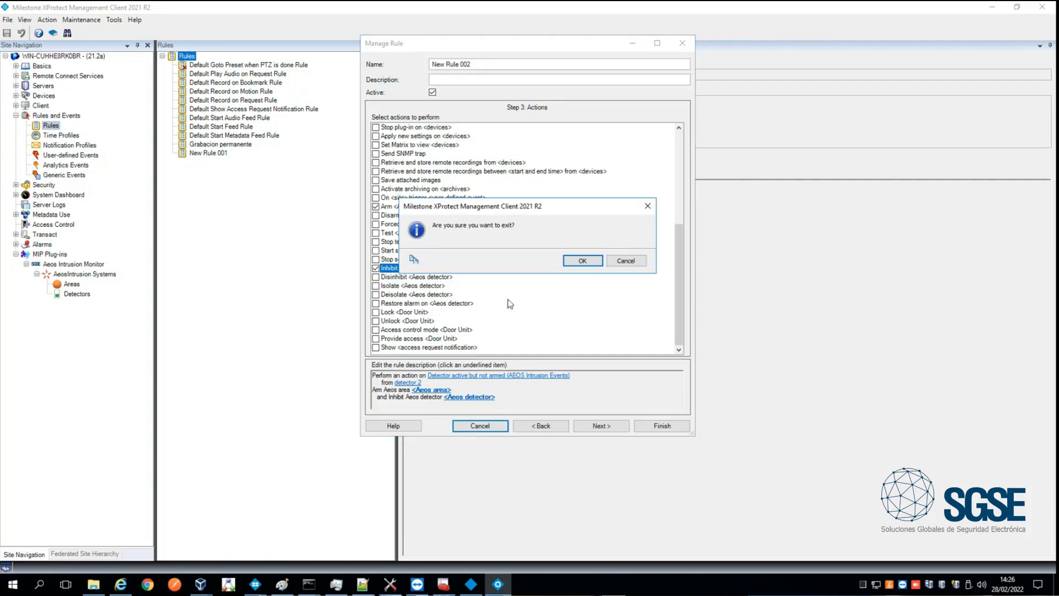
click(589, 263)
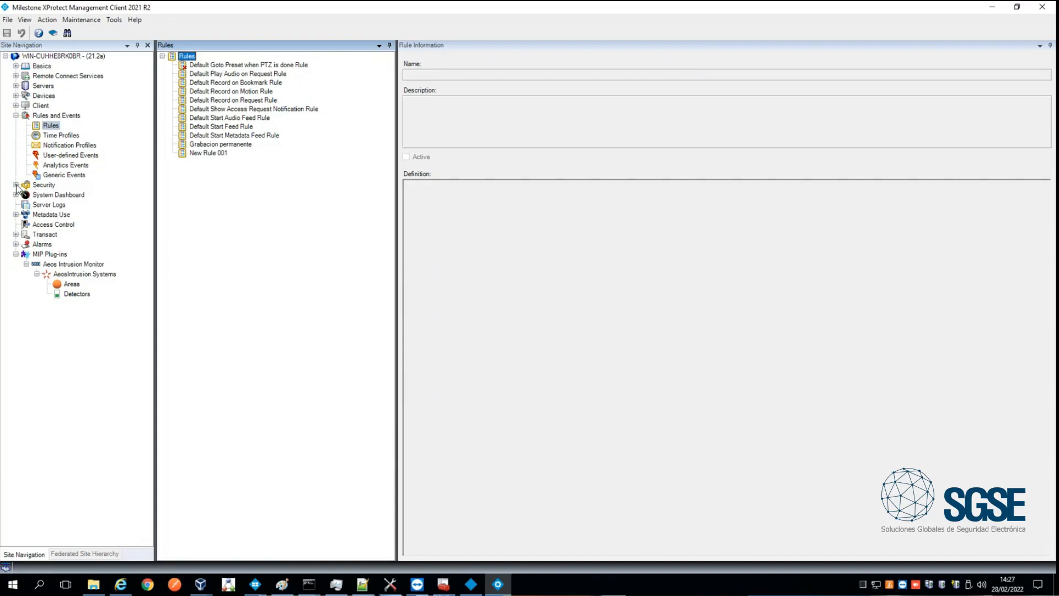
- Open the MIP security settings for roles and expand the areas and detectors of the SGSE intrusion system
click(16, 115)
click(16, 126)
click(51, 136)
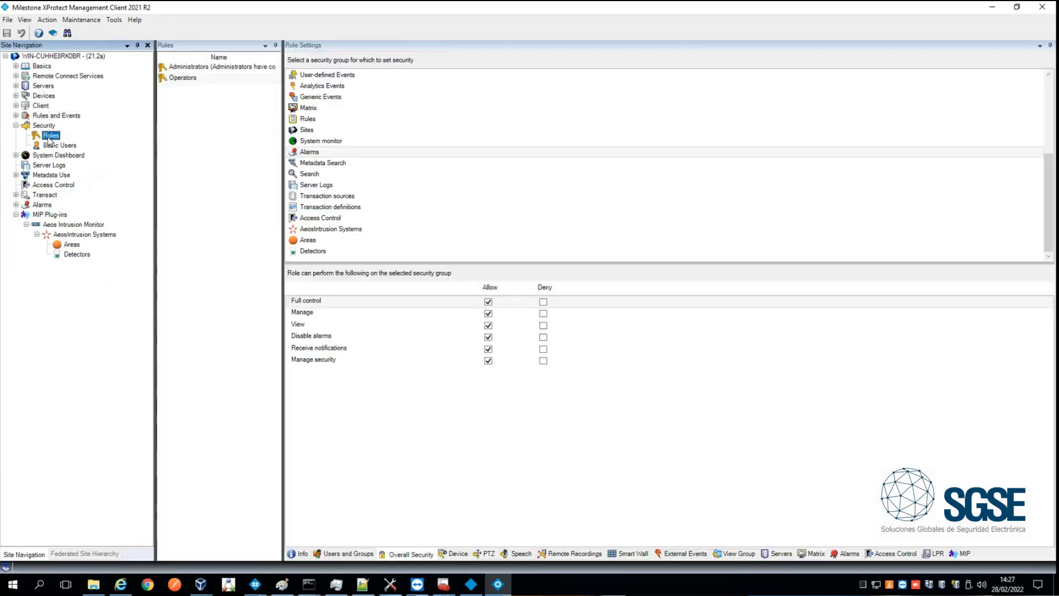
click(962, 554)
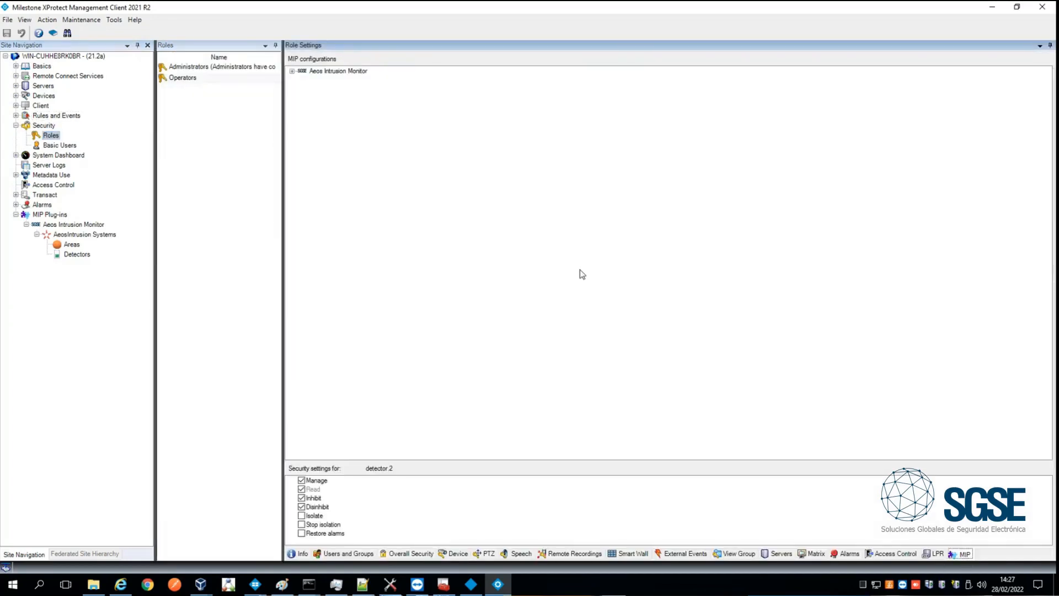
click(292, 70)
click(302, 80)
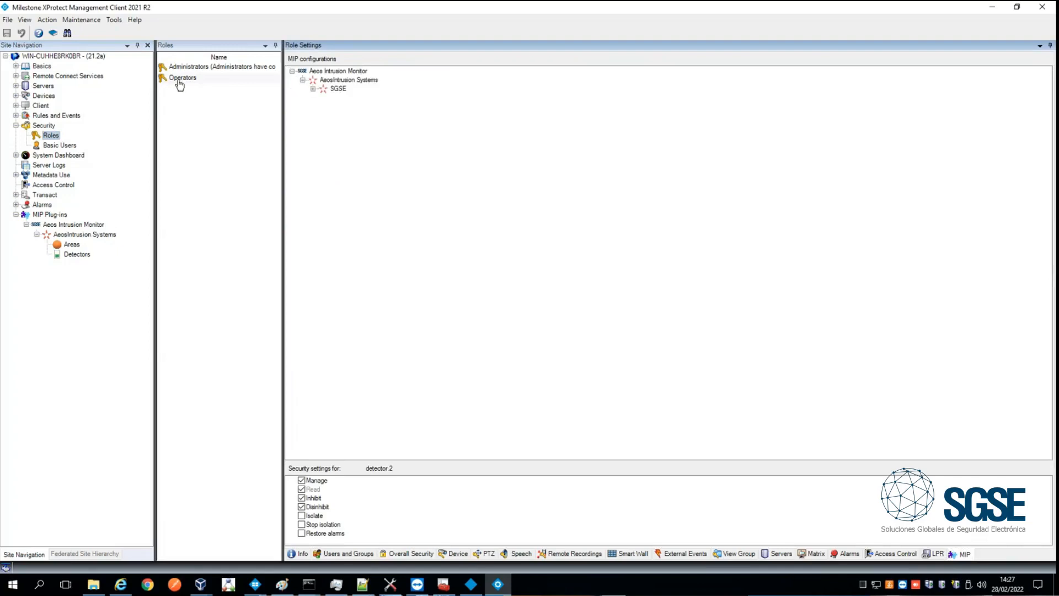
click(312, 89)
click(324, 98)
click(324, 124)
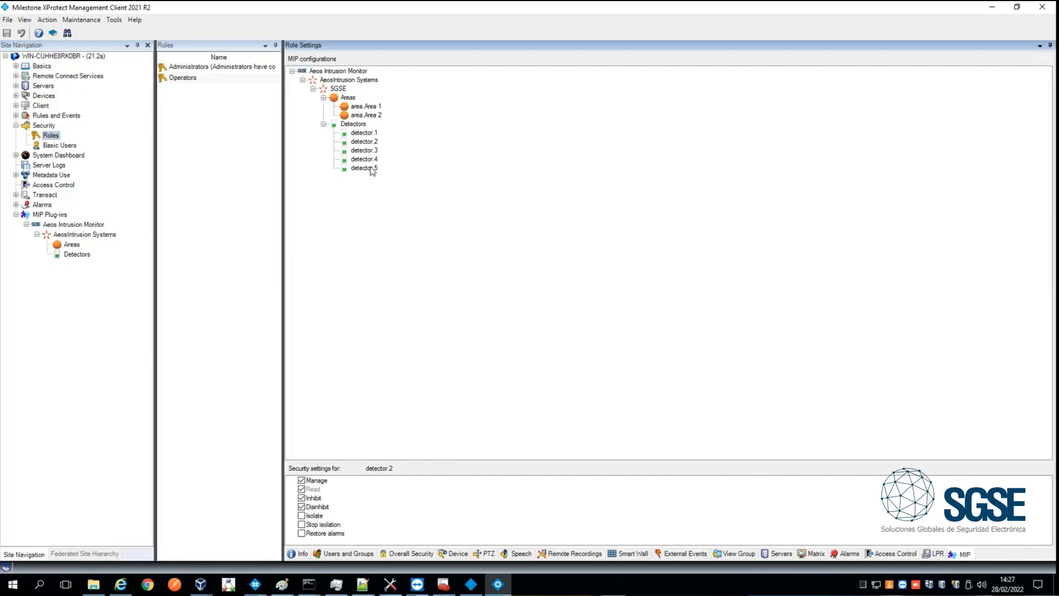
- Examine the role's security settings for area.Area 1, detector.1, the Detectors group and detector.2
click(364, 106)
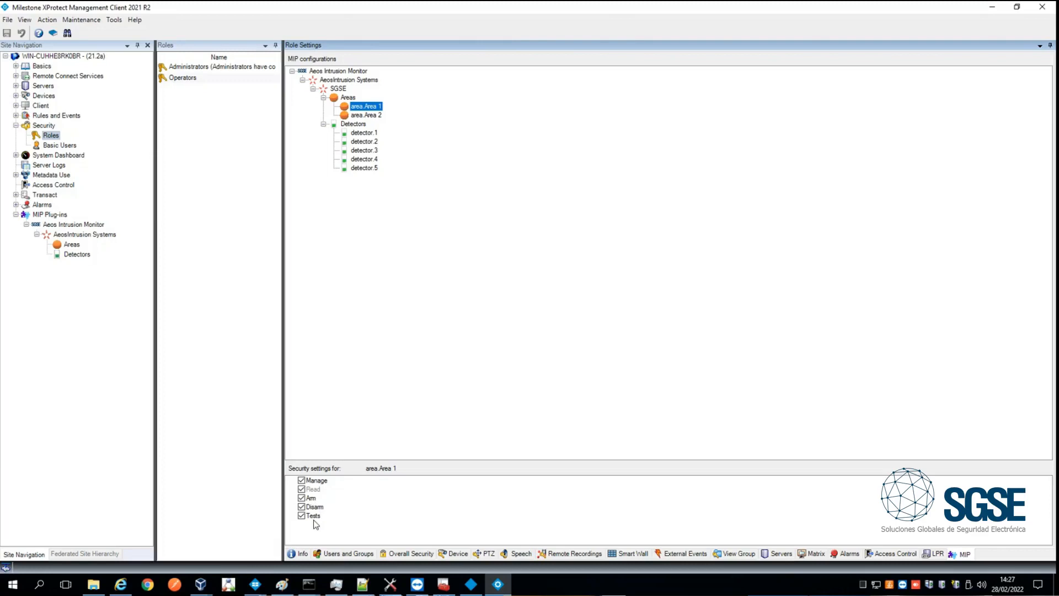
click(363, 134)
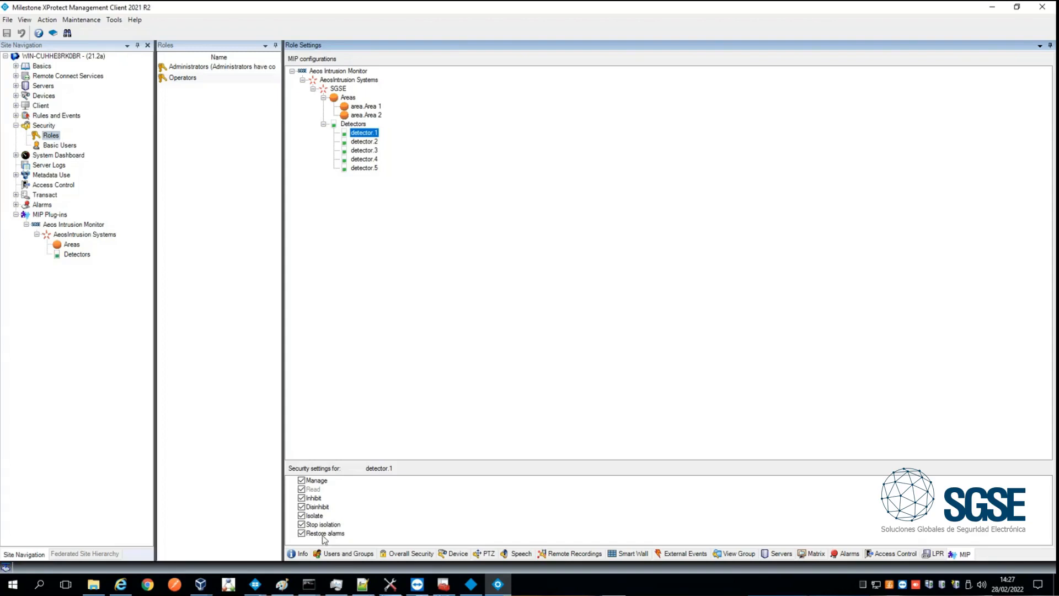
click(355, 124)
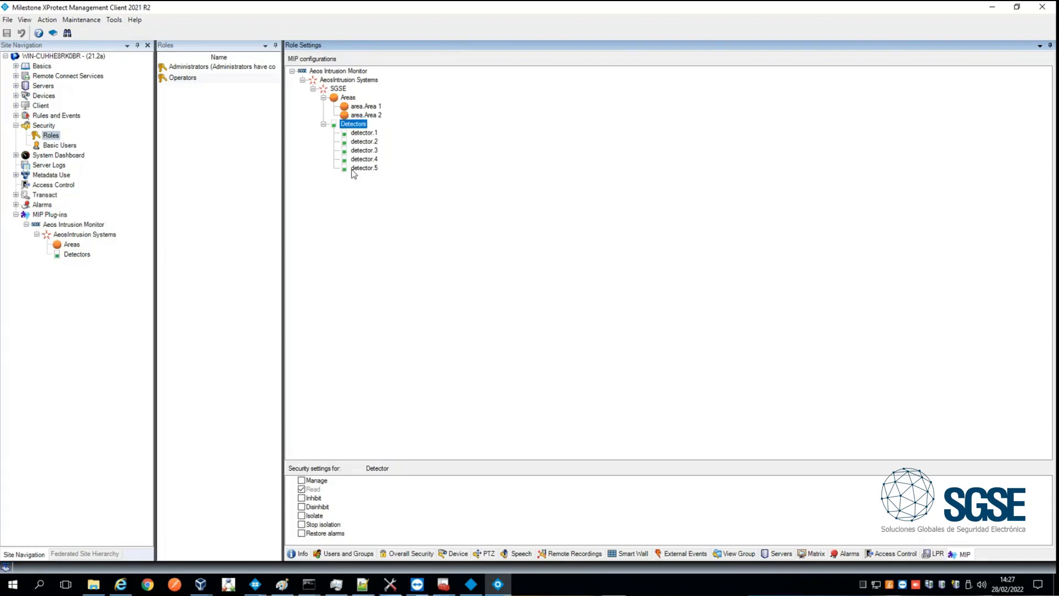
click(361, 142)
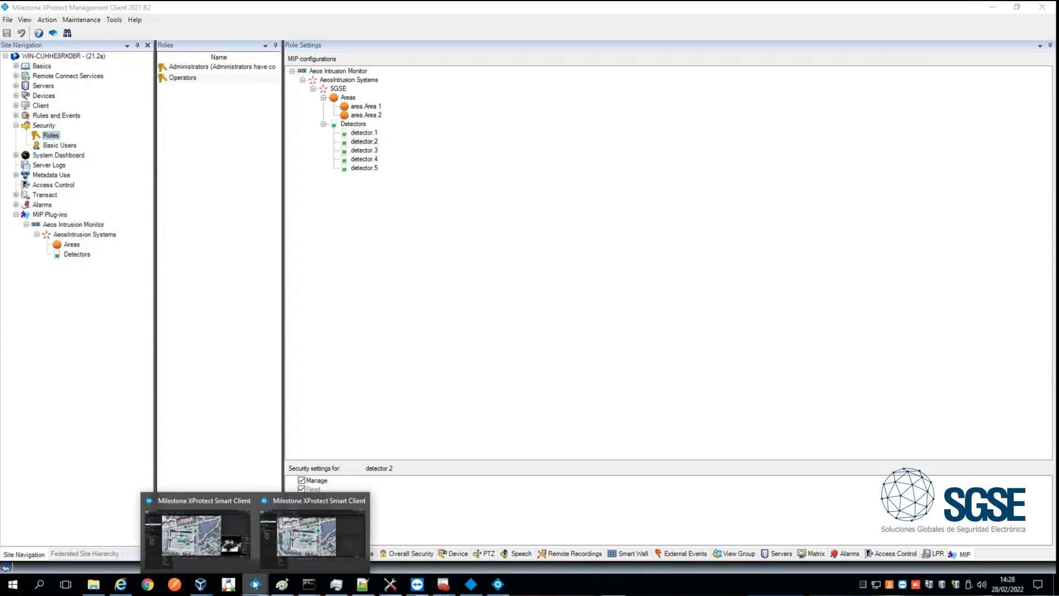
- Switch to XProtect Smart Client, view the recording of the Non authorized badge alarm from BUNKER ENTRADA, and close that alarm
click(214, 533)
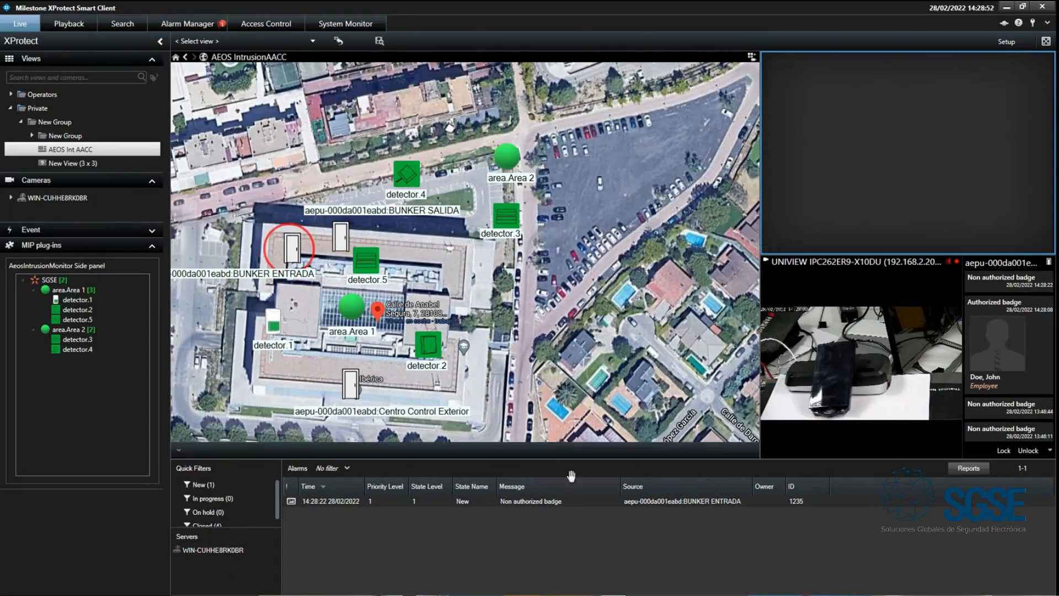
click(485, 500)
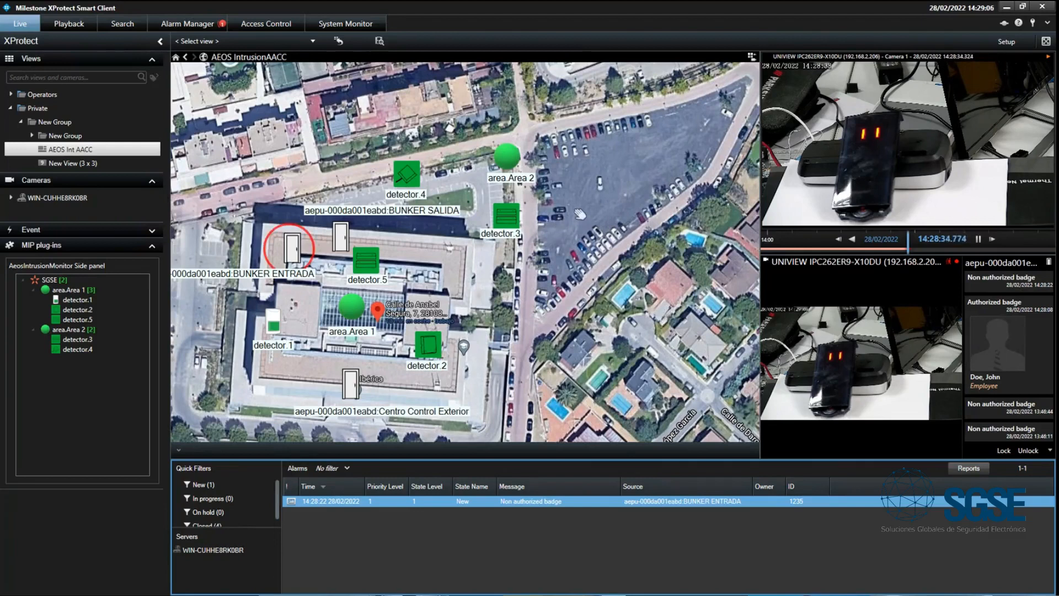
right_click(428, 504)
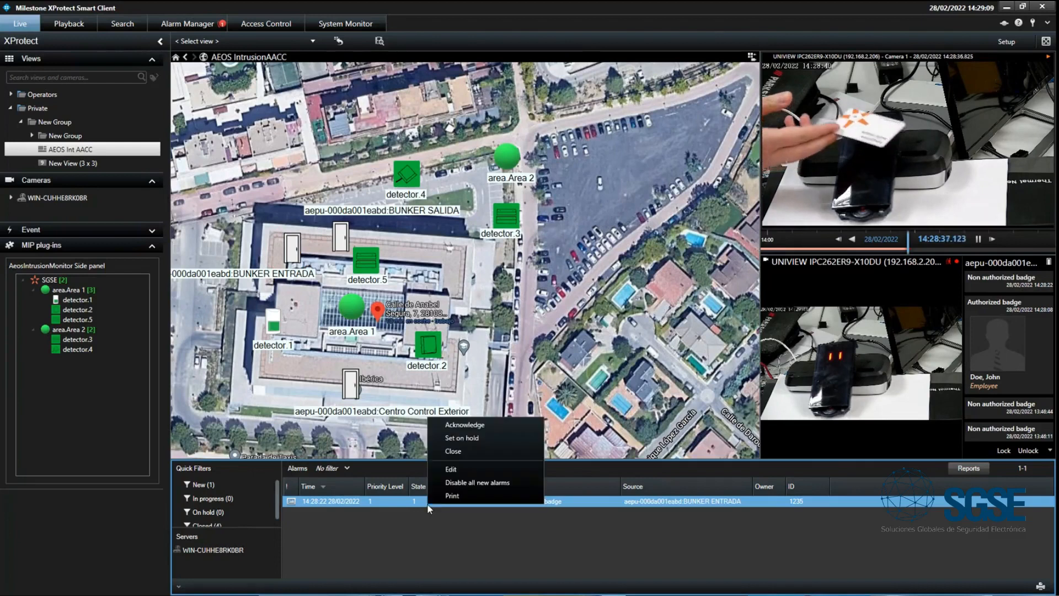
click(455, 451)
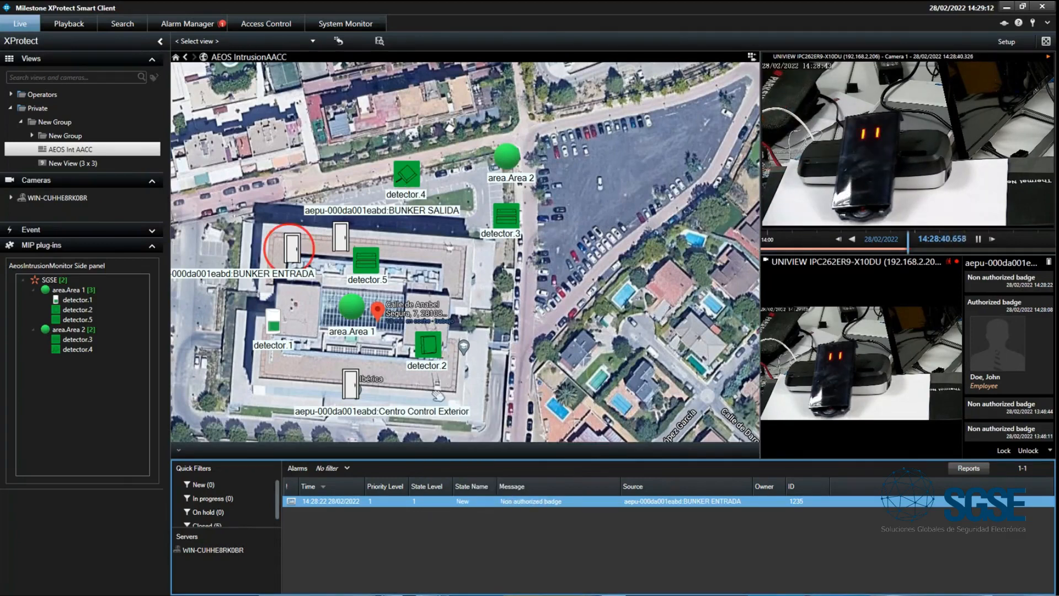
- Unlock the Centro Control Exterior door on the AEOS IntrusionAACC map and lock it again
right_click(350, 383)
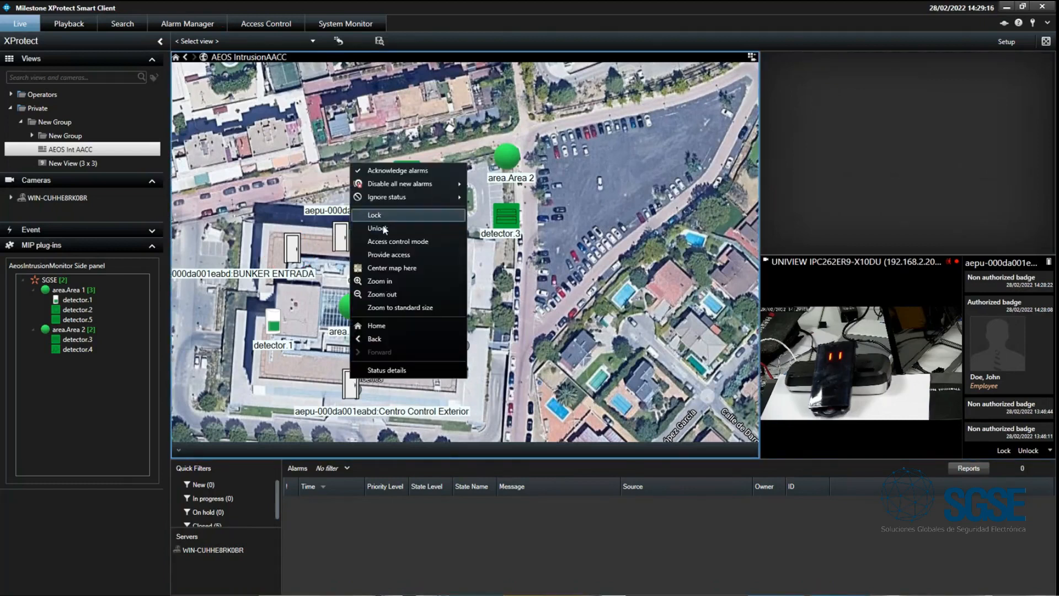
click(373, 362)
right_click(353, 396)
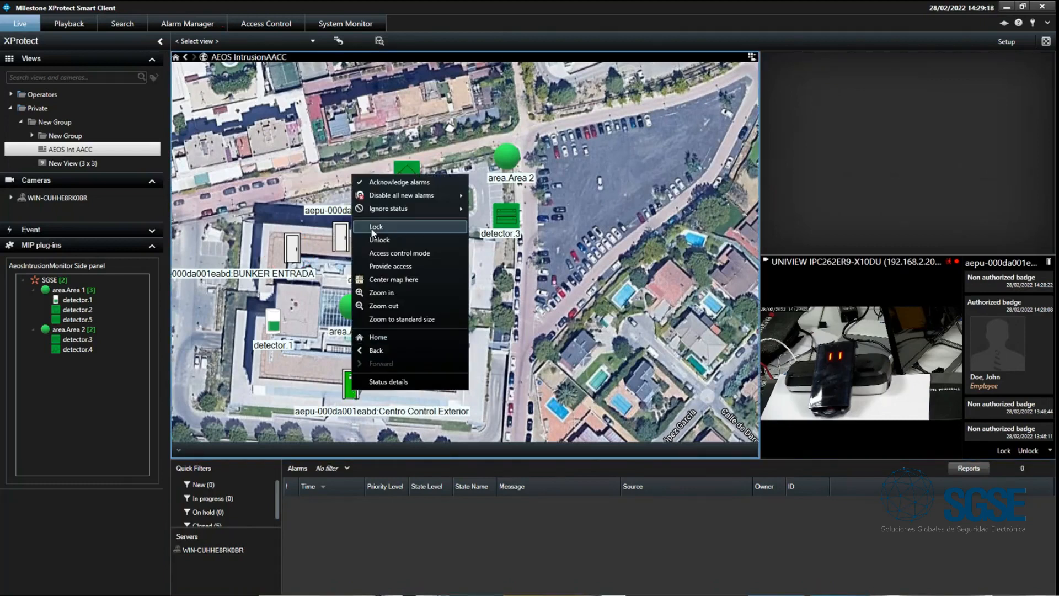
click(378, 239)
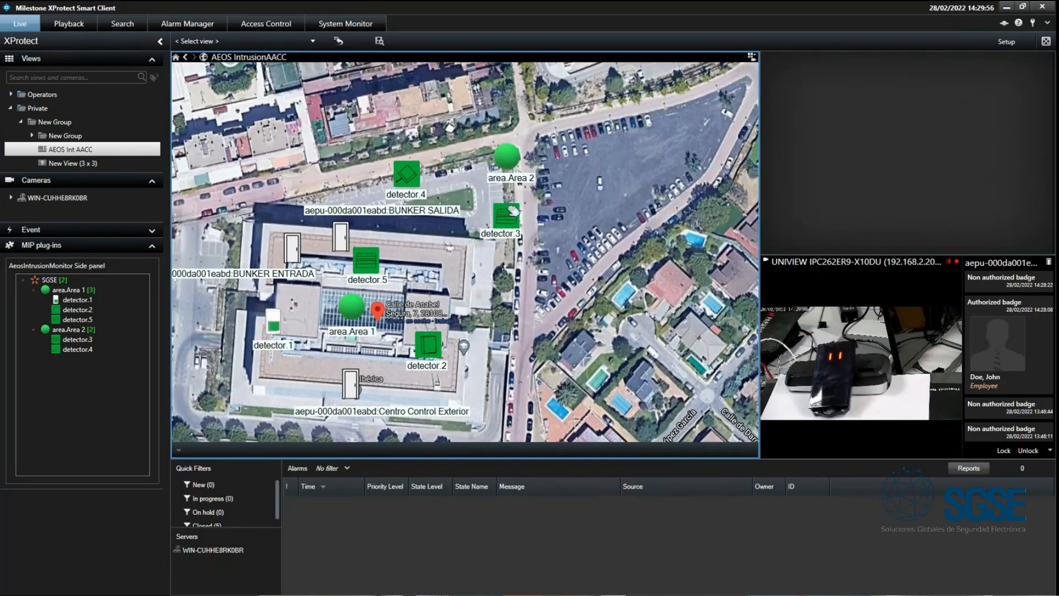
- Arm area.Area 2 from its symbol on the AEOS IntrusionAACC map
right_click(513, 163)
click(541, 210)
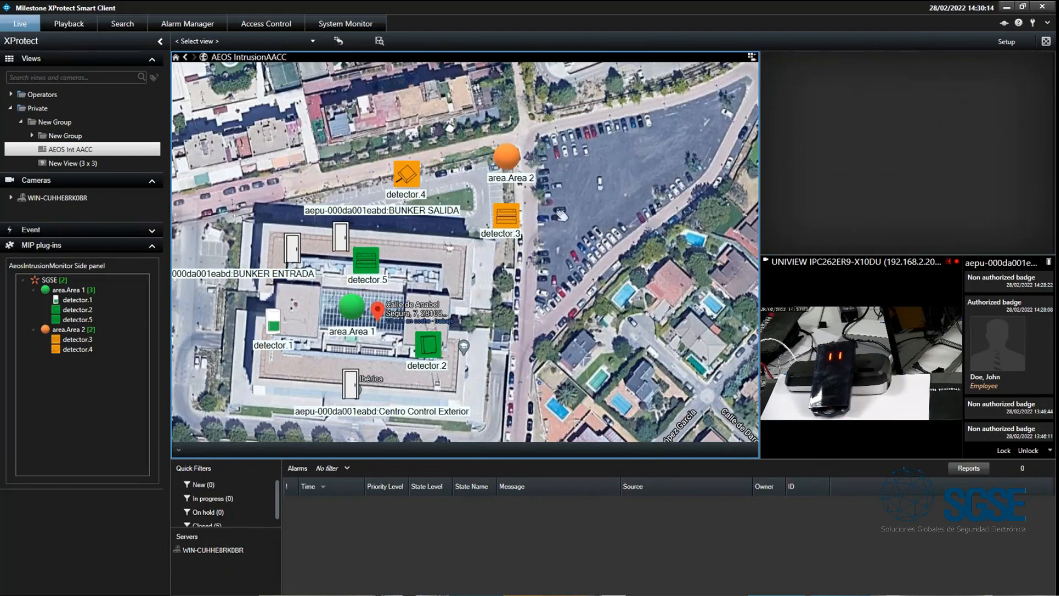
- Inhibit detector.5 and isolate detector.2 from their symbols on the map
right_click(368, 265)
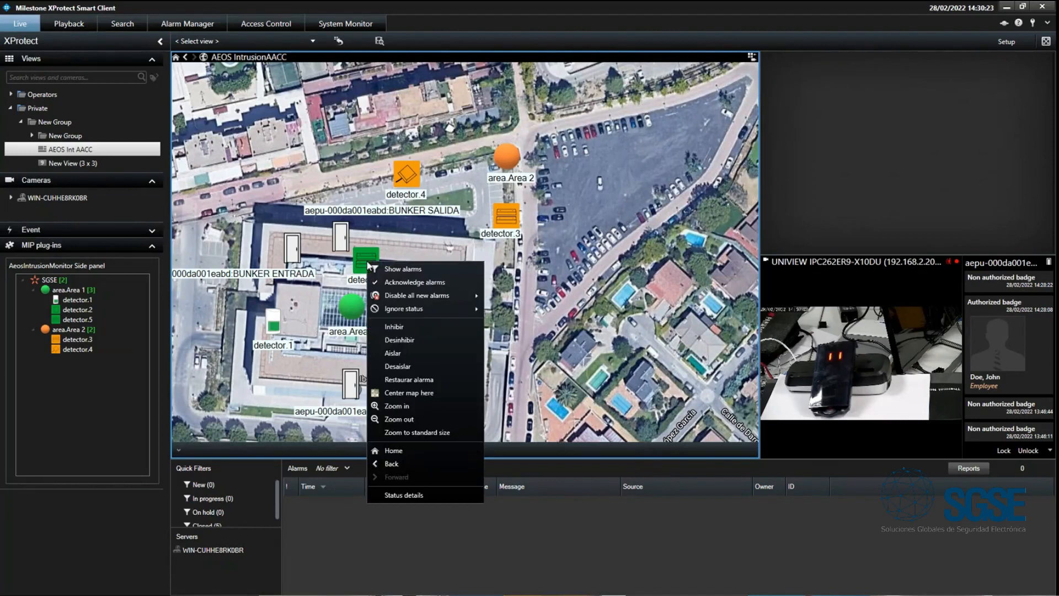
click(414, 326)
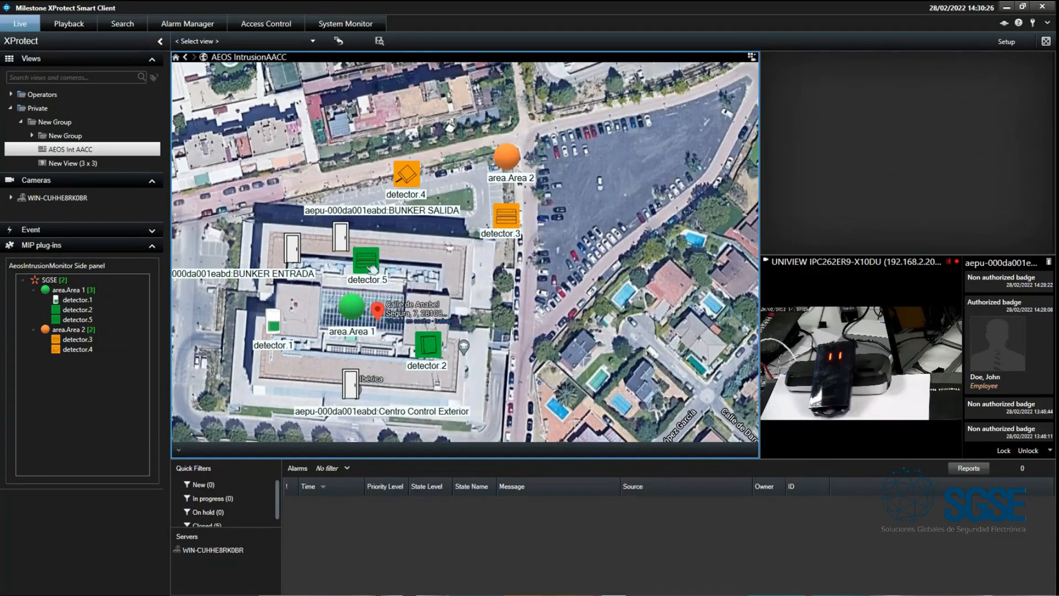
right_click(434, 353)
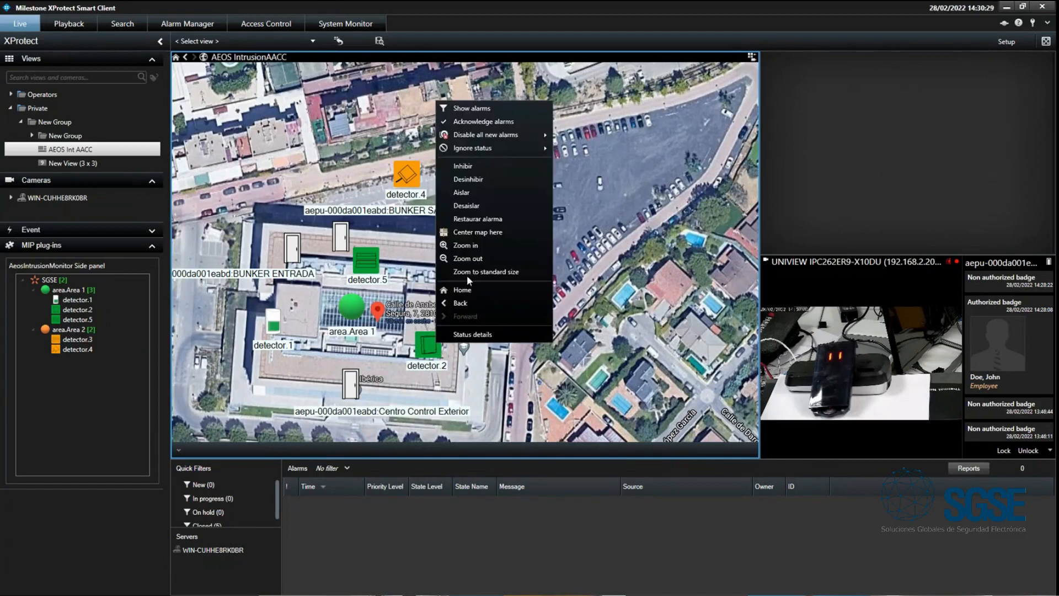
click(475, 193)
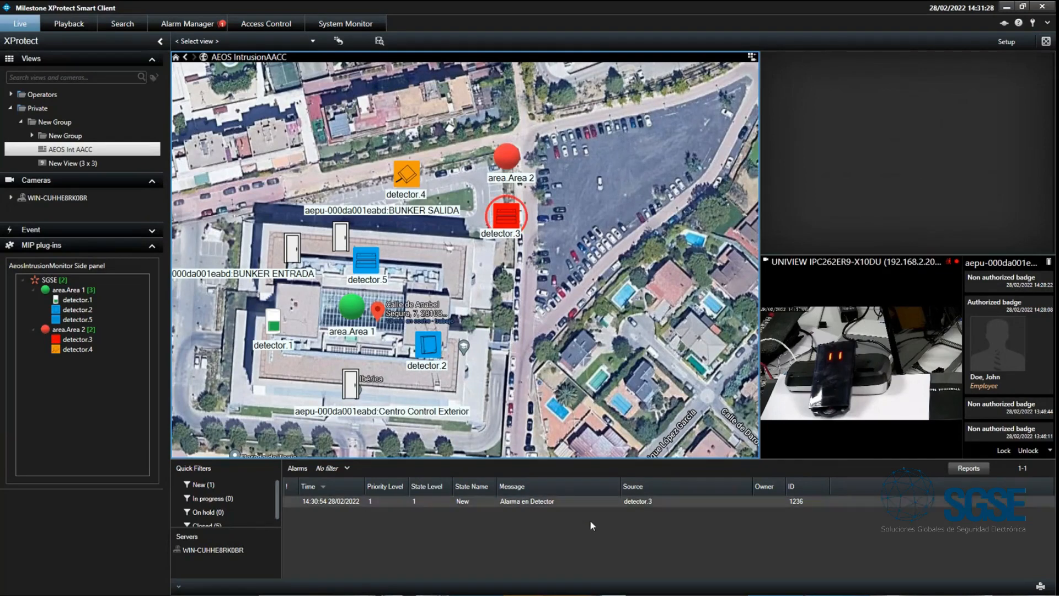
- Restore the alarm of detector.3 on the map and close its Alarma en Detector entry in the alarm list
click(657, 500)
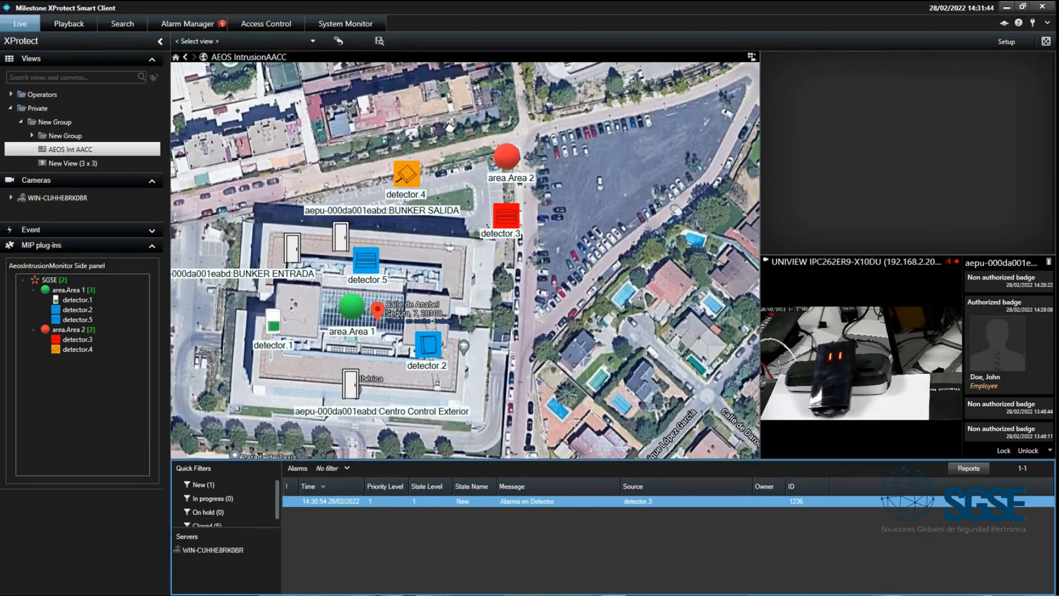
drag(514, 222, 499, 204)
right_click(494, 200)
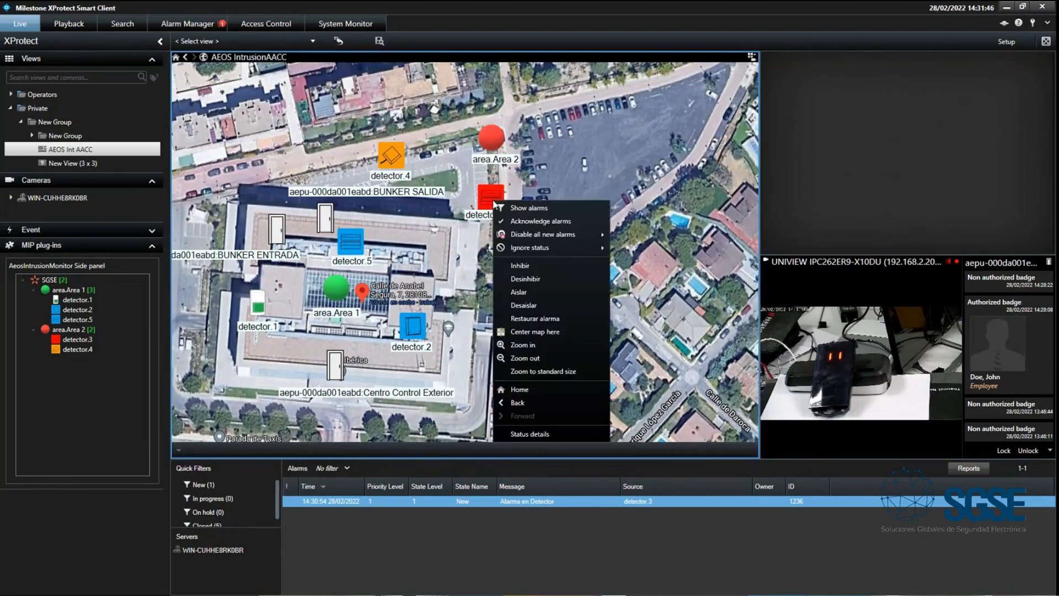
click(578, 318)
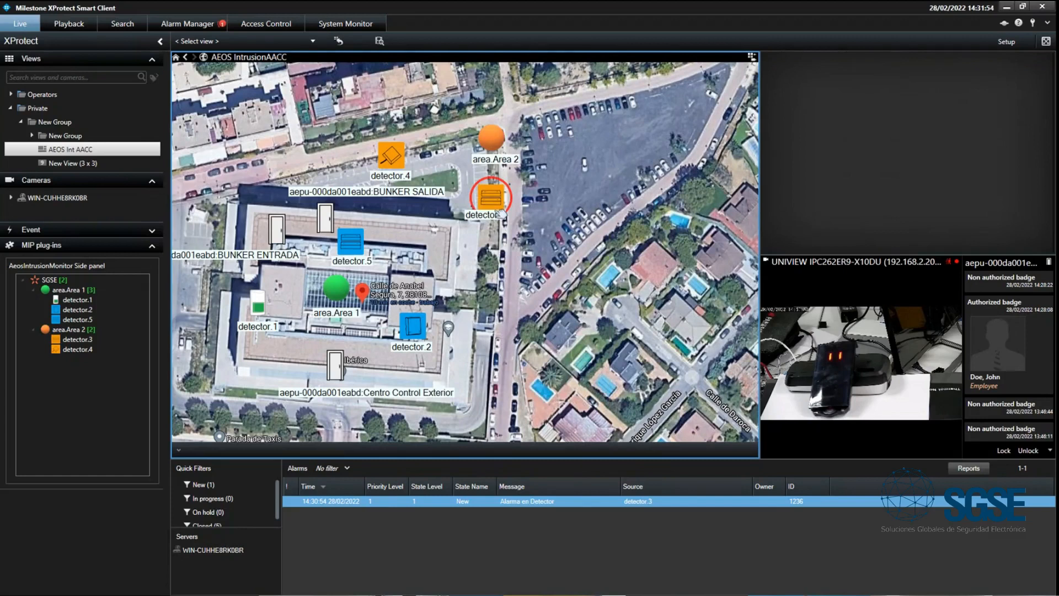
right_click(462, 503)
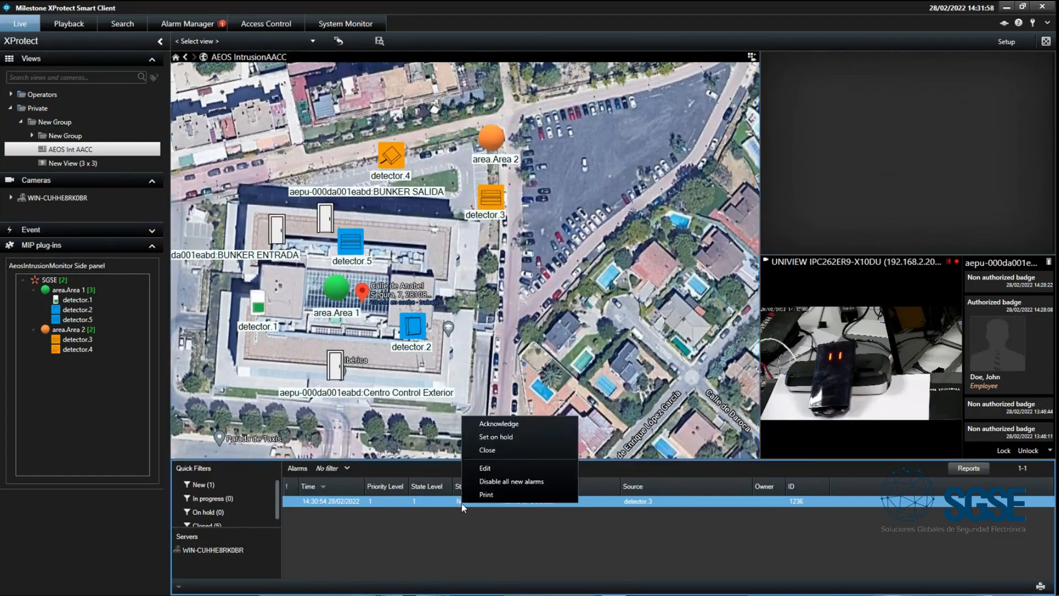
click(504, 452)
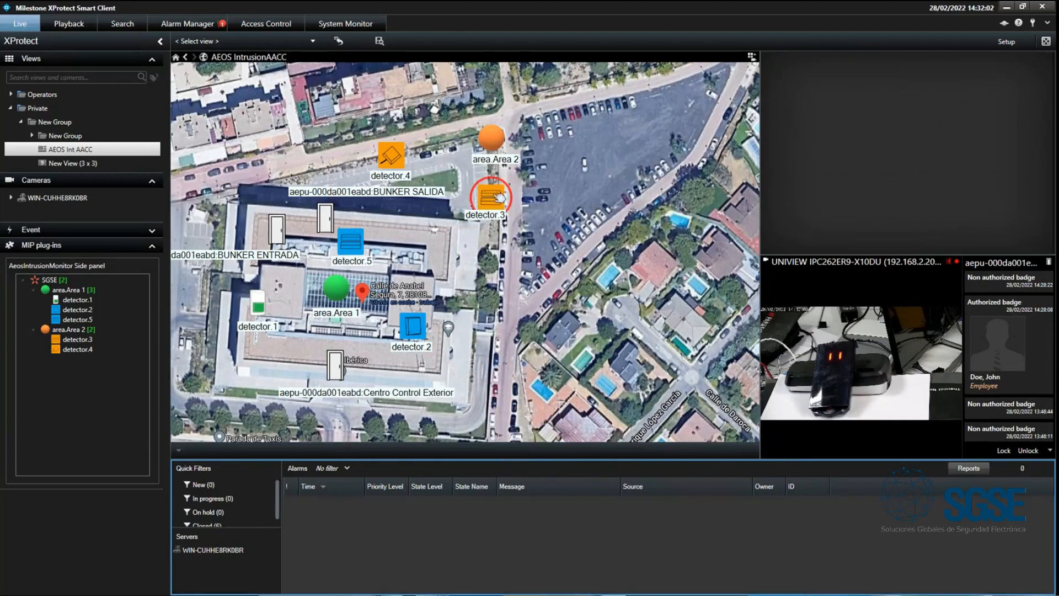
- Examine the commands available on the map for area.Area 2 and detector.5 without running any
drag(327, 161, 396, 181)
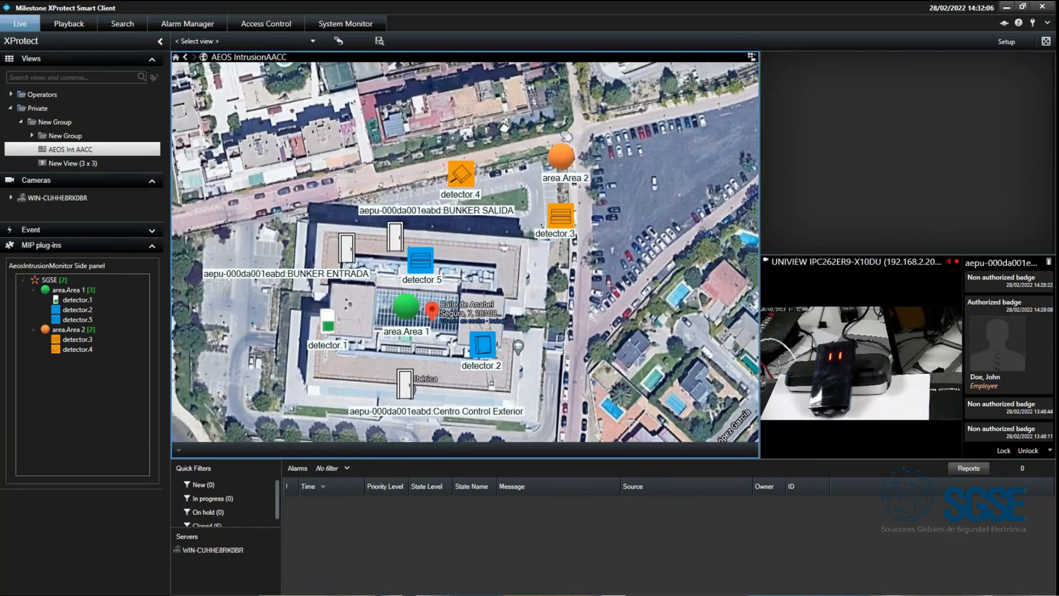
right_click(568, 160)
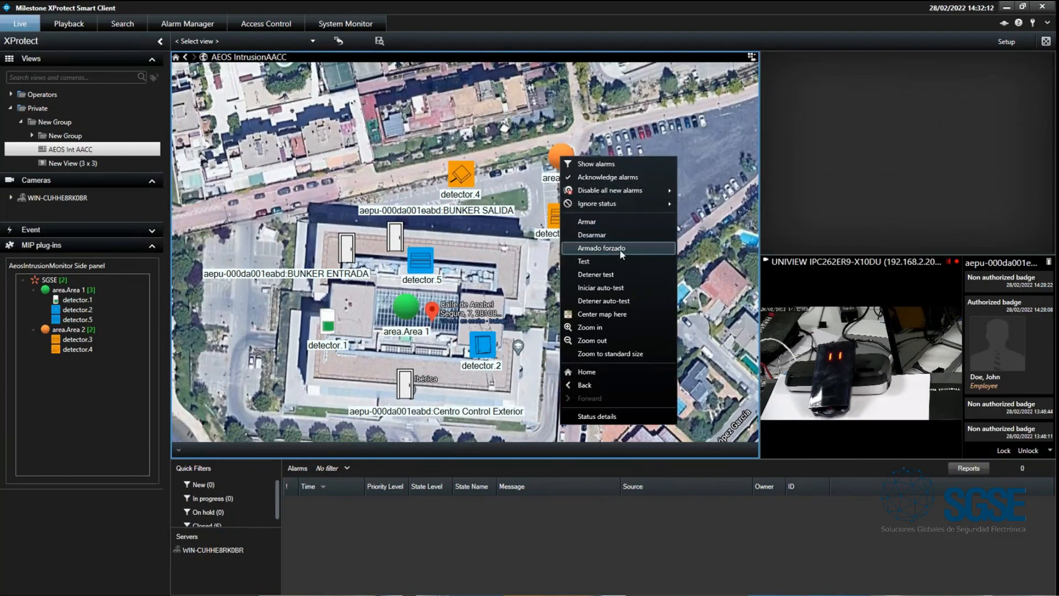
click(485, 272)
right_click(421, 267)
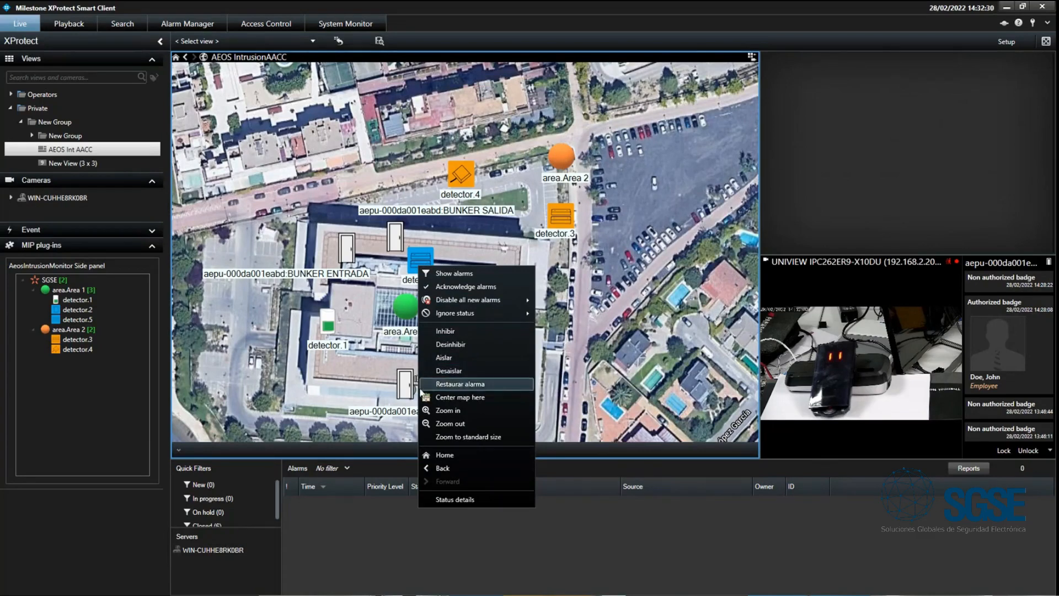
click(280, 319)
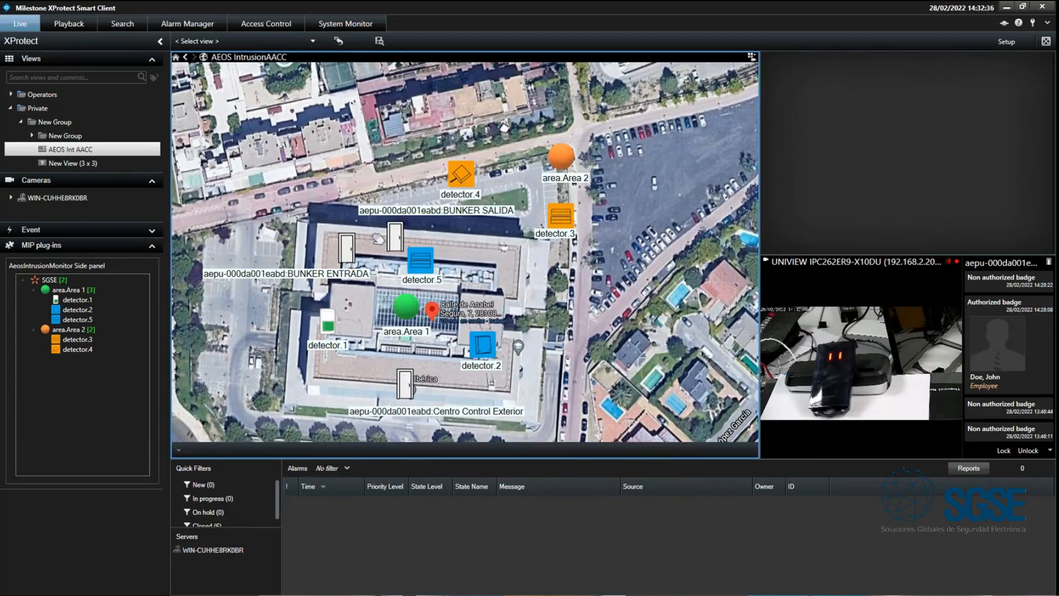
- Disarm area.Area 2 from the AeosIntrusionMonitor tree instead of the map
click(60, 330)
right_click(60, 332)
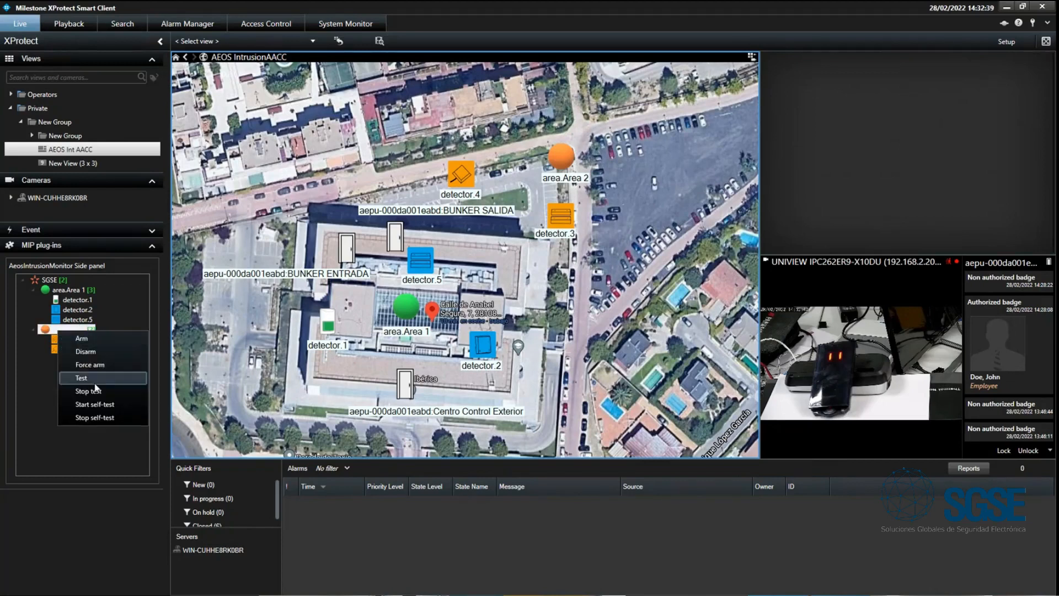
click(88, 352)
- Stop the isolation of detector.2 and disinhibit detector.5 from the AeosIntrusionMonitor tree
click(78, 310)
right_click(77, 312)
click(108, 333)
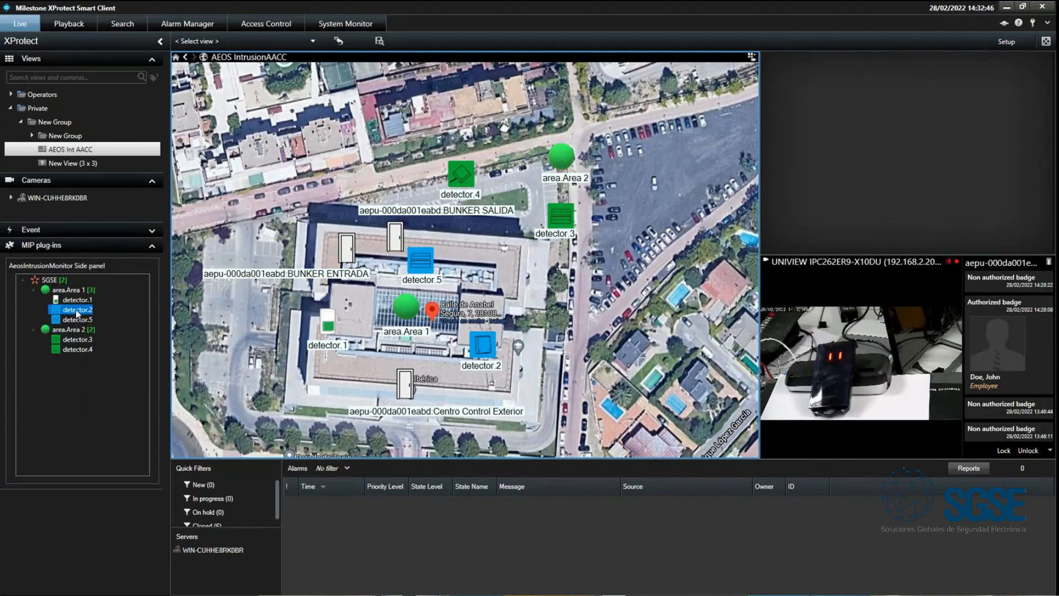
right_click(76, 310)
click(106, 356)
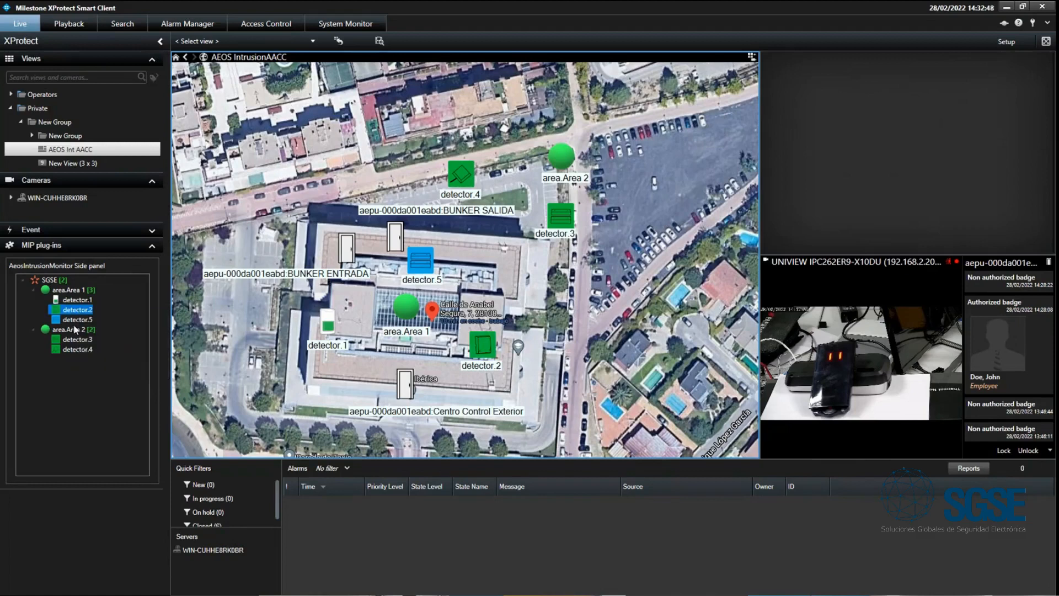
right_click(77, 320)
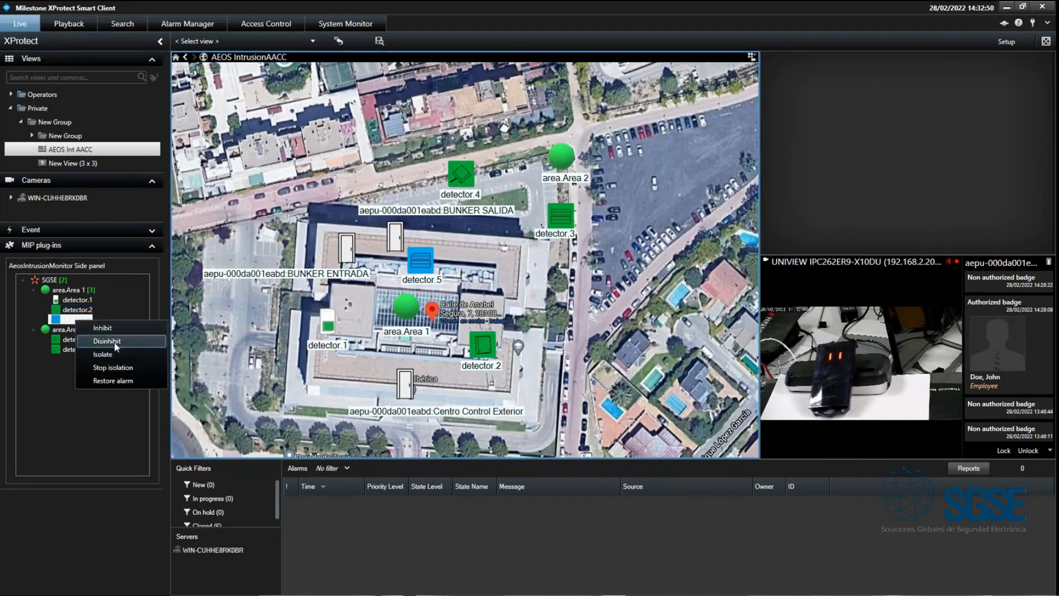
click(108, 337)
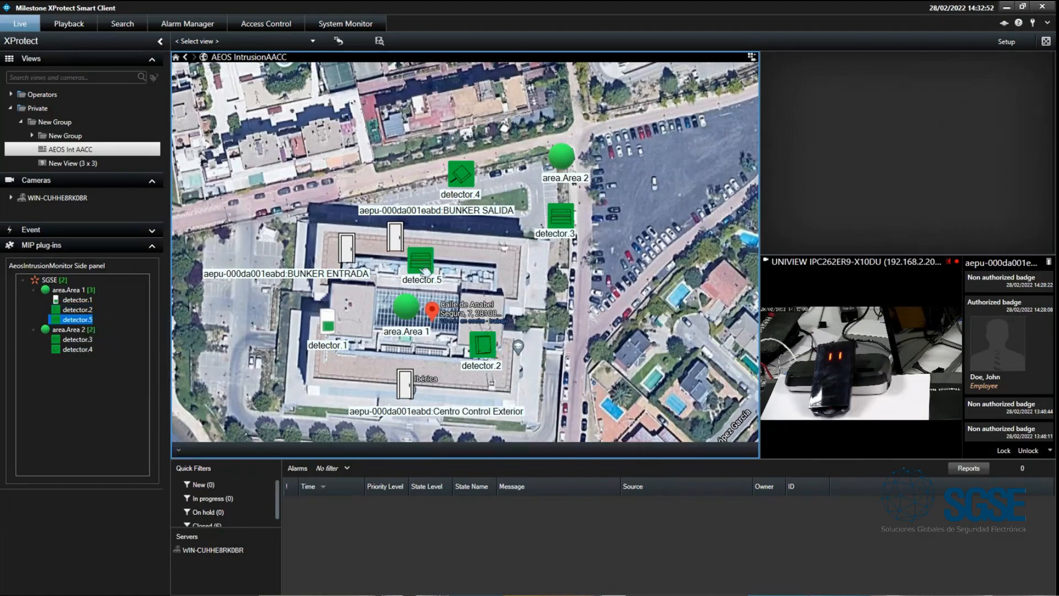
- Arm area.Area 1 from the AeosIntrusionMonitor tree
right_click(67, 290)
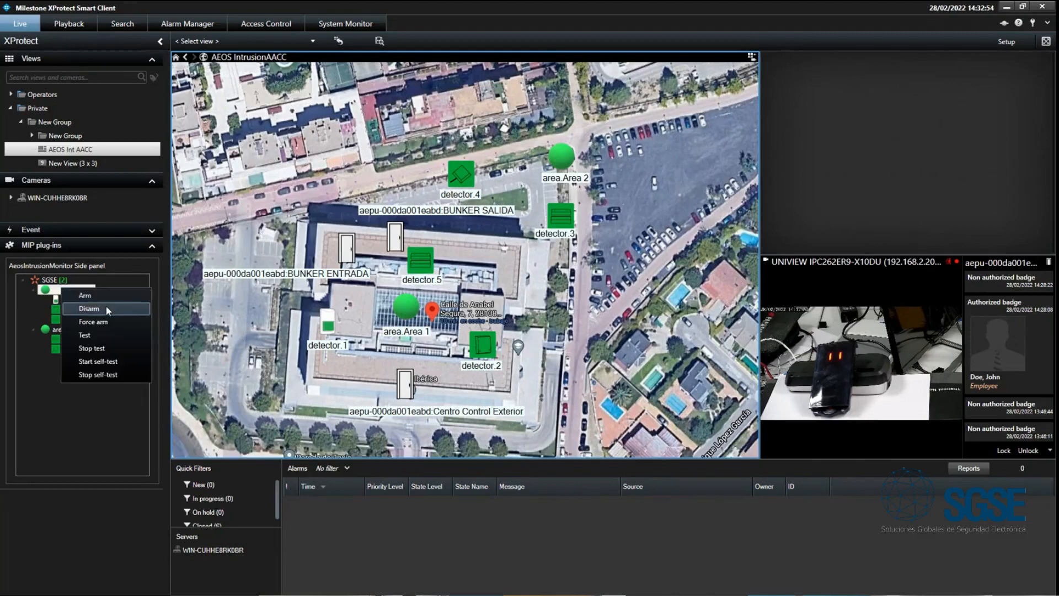
click(105, 305)
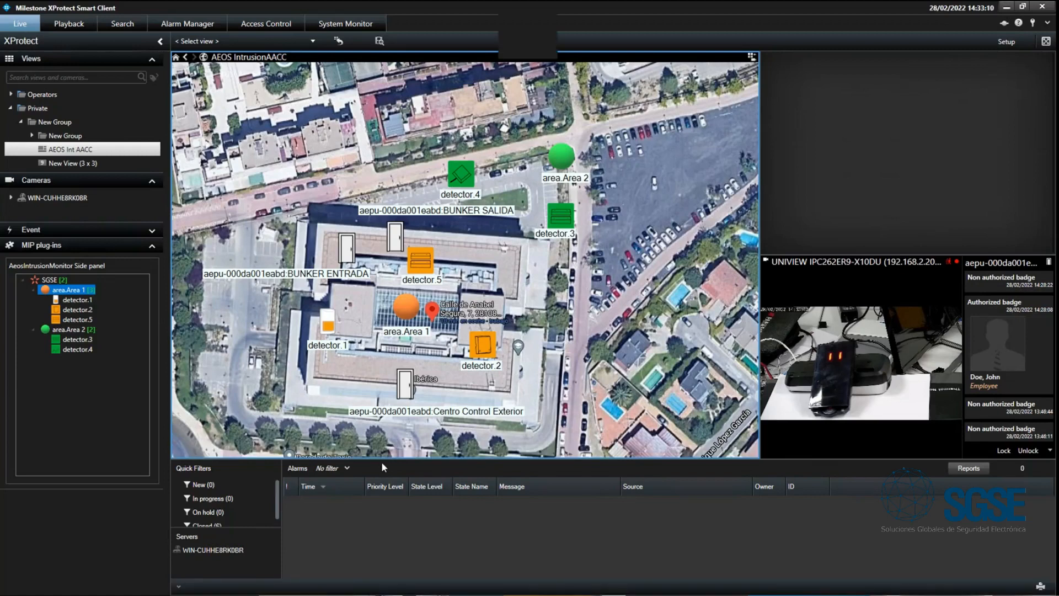
- Switch to XProtect Management Client and examine the Operators role's MIP security settings for area.Area 1, area.Area 2, detector.2 and detector.3
key(alt+Tab)
key(alt+Tab)
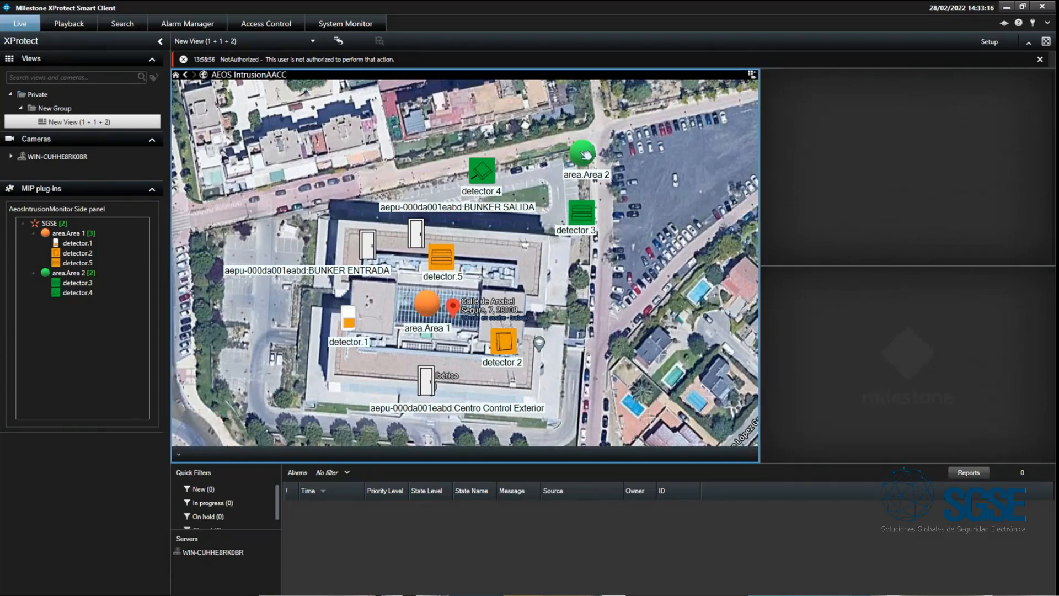
key(alt+Tab)
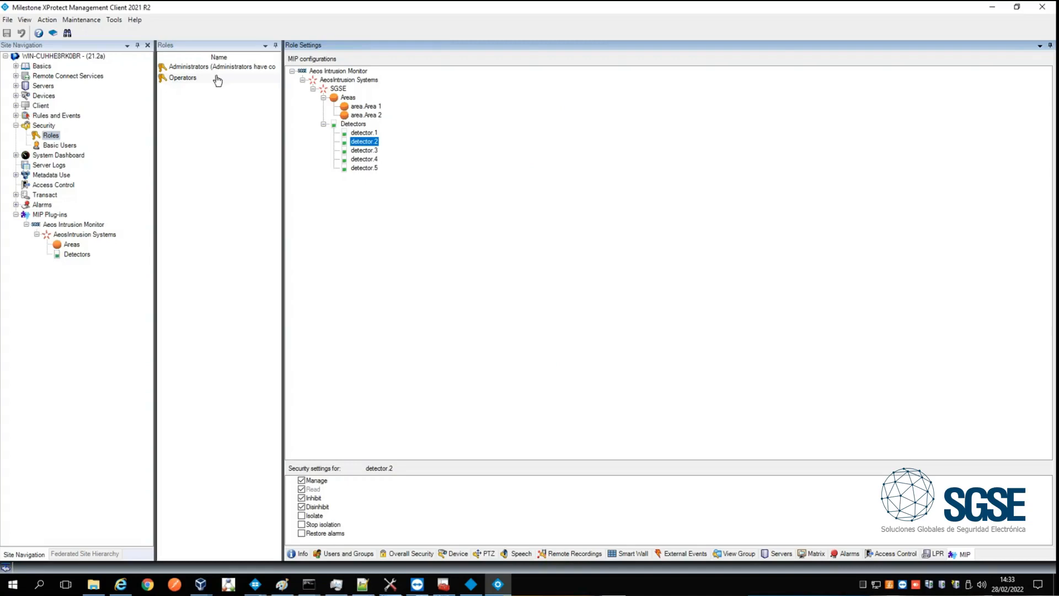
click(182, 78)
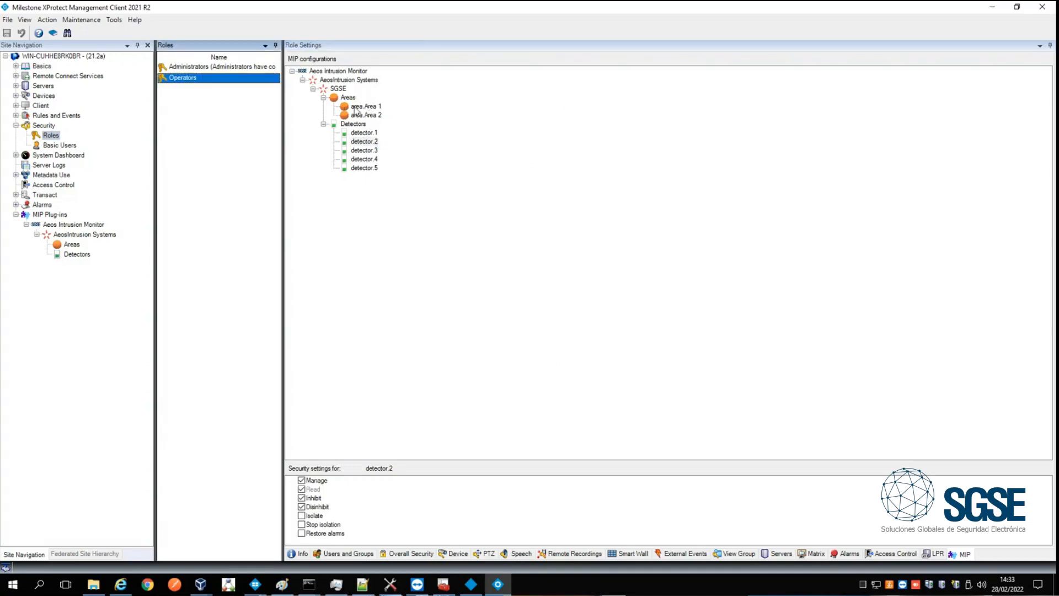
click(357, 107)
click(371, 115)
click(371, 106)
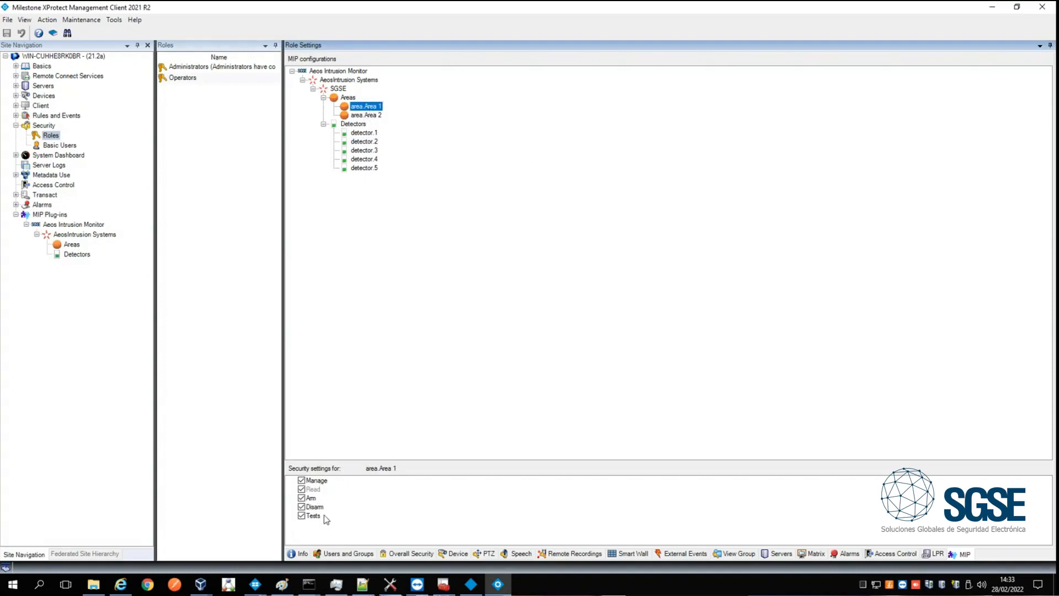
click(362, 117)
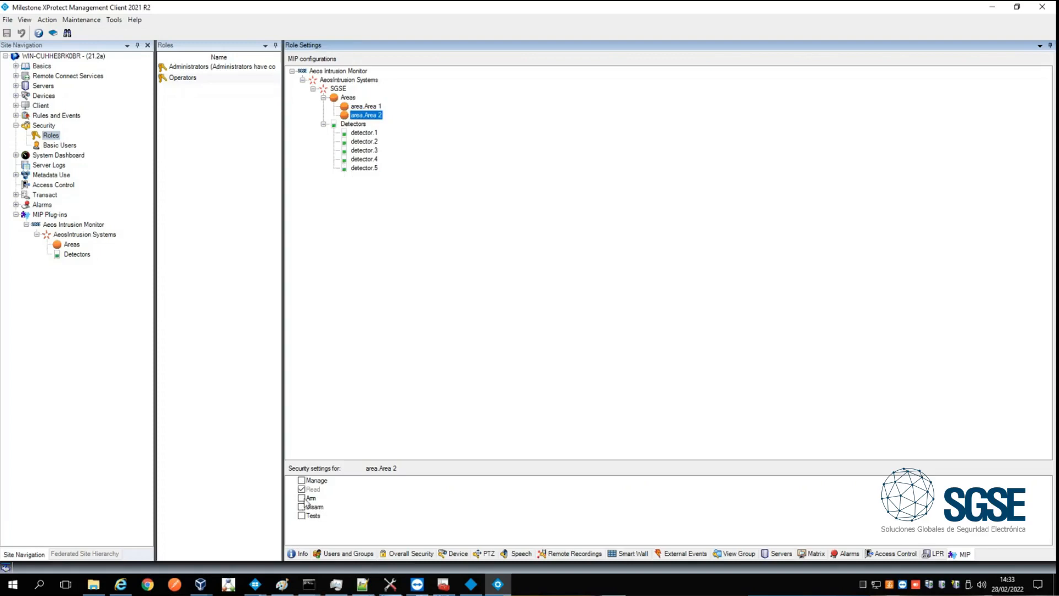
click(369, 142)
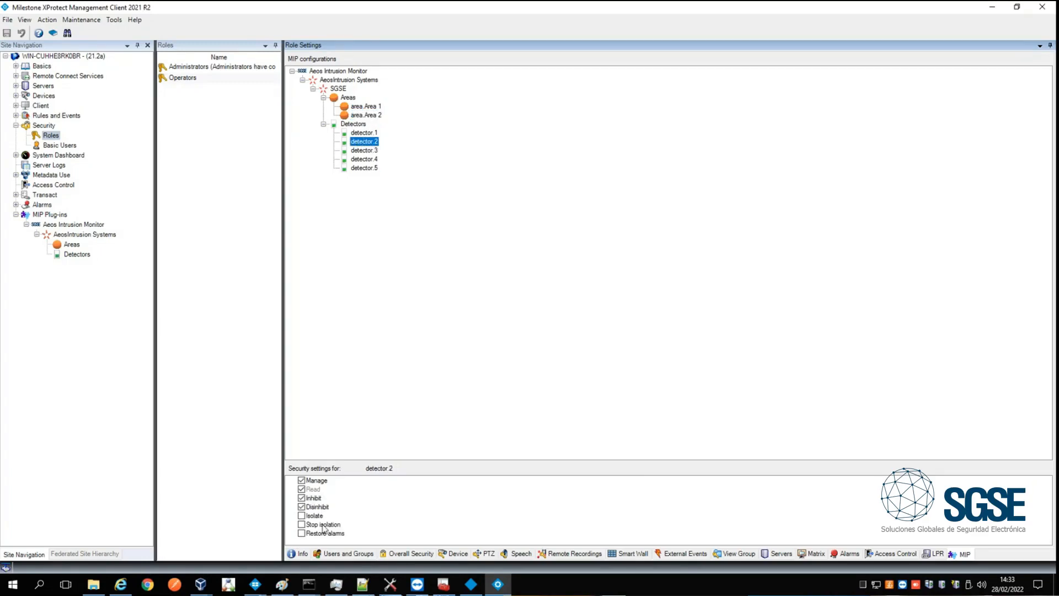
click(362, 151)
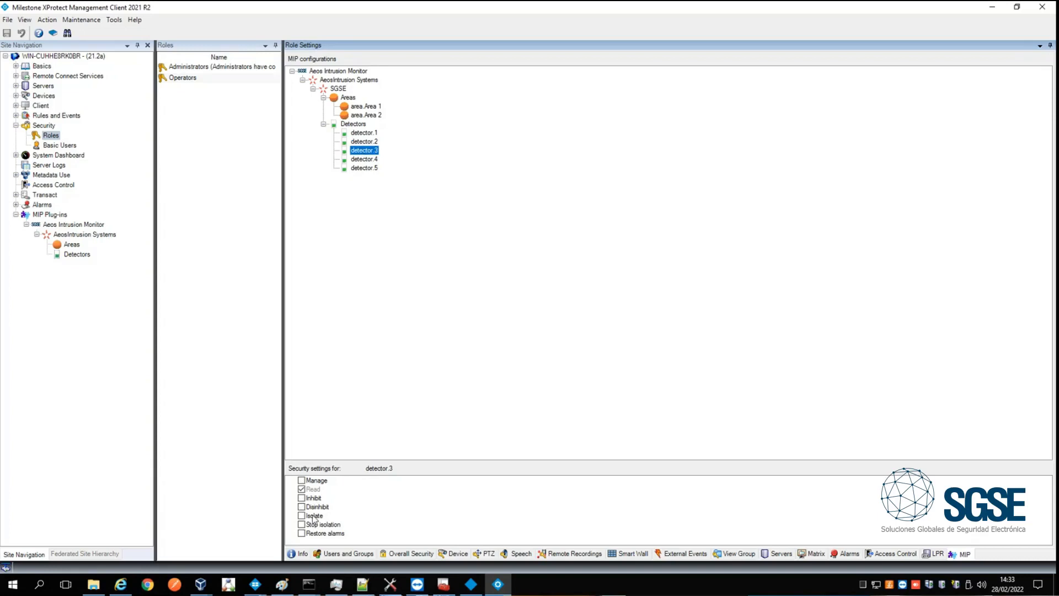
- Return to the operator's XProtect Smart Client, try to arm area.Area 2 on the map, and dismiss the notifications
click(992, 9)
right_click(584, 155)
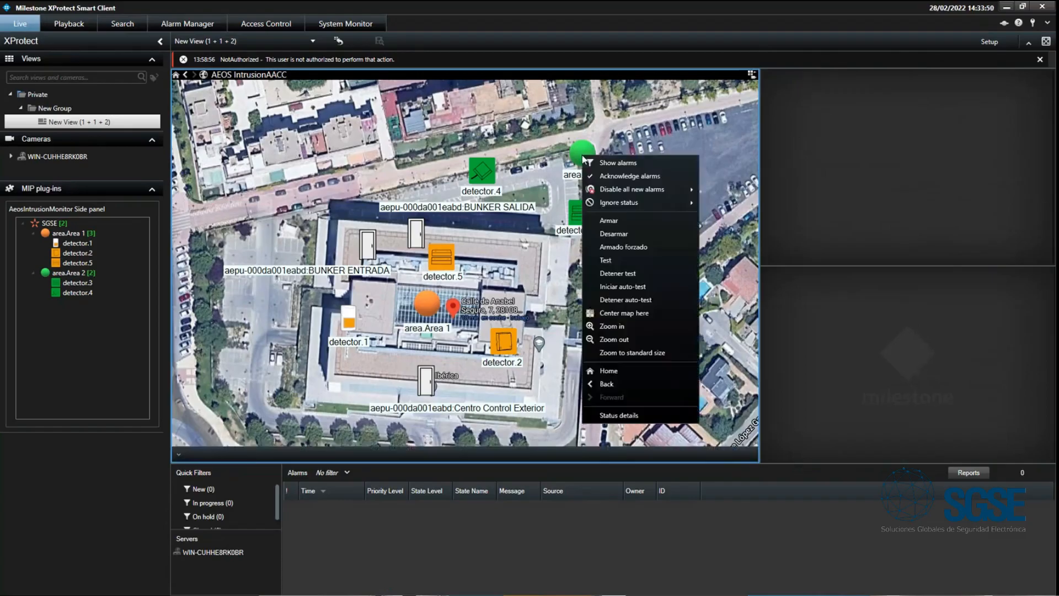
click(611, 221)
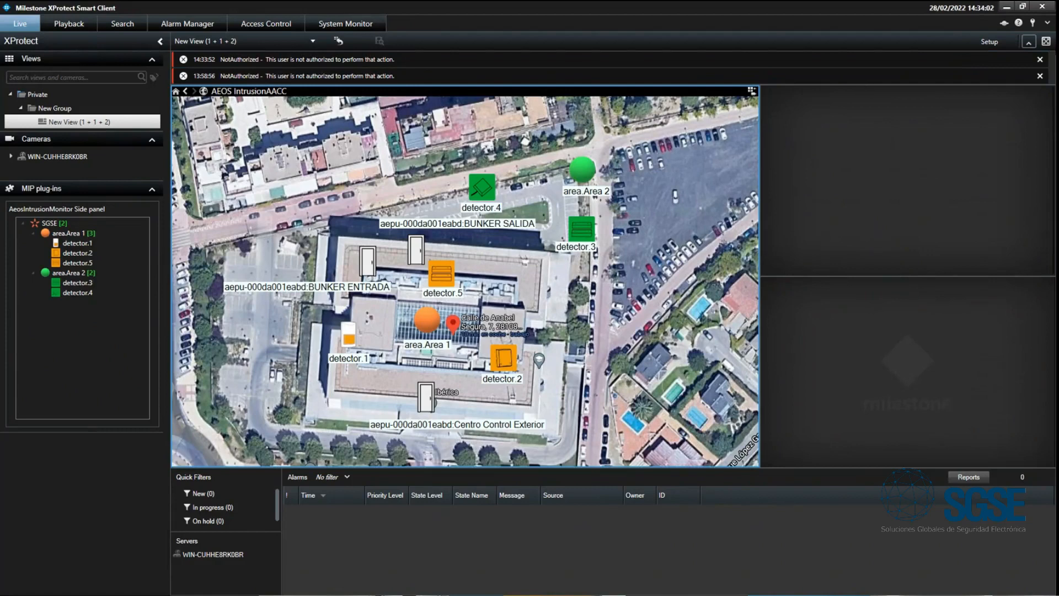
click(1040, 59)
click(1040, 60)
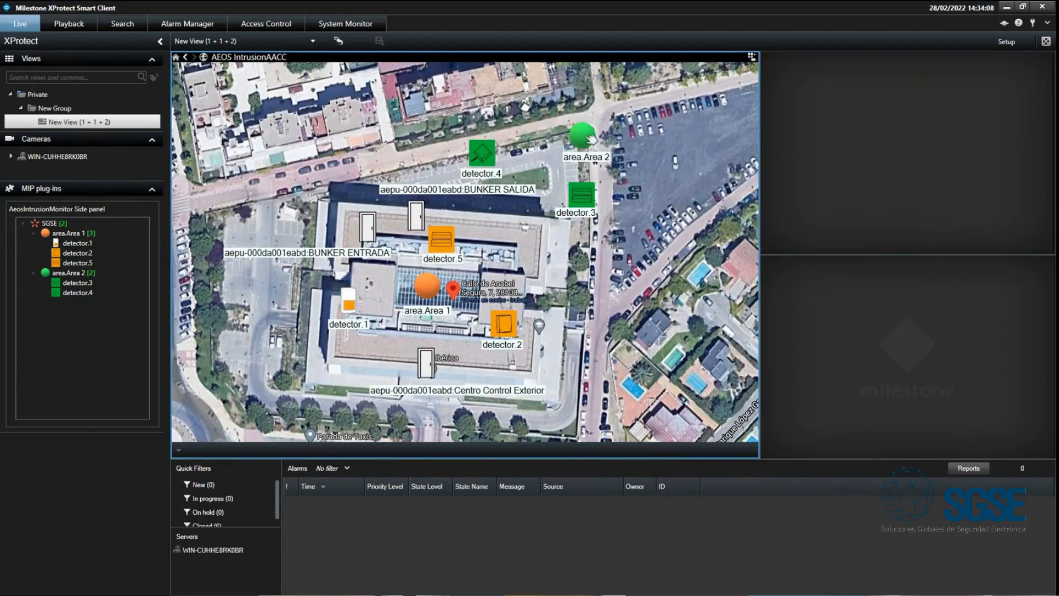
- Inhibit detector.2 on the operator's map and disinhibit it again
right_click(504, 327)
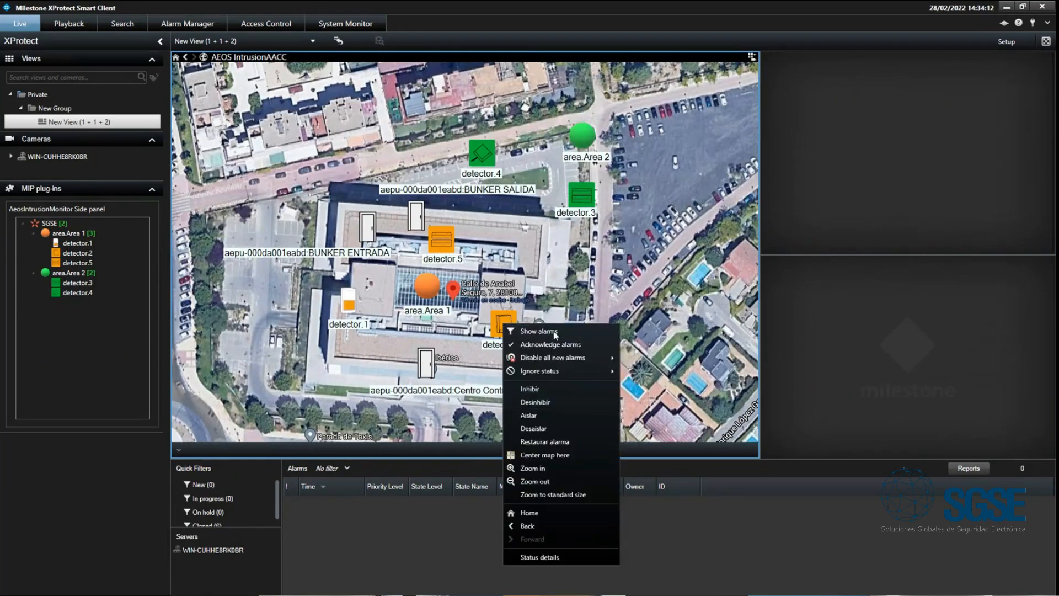
click(549, 389)
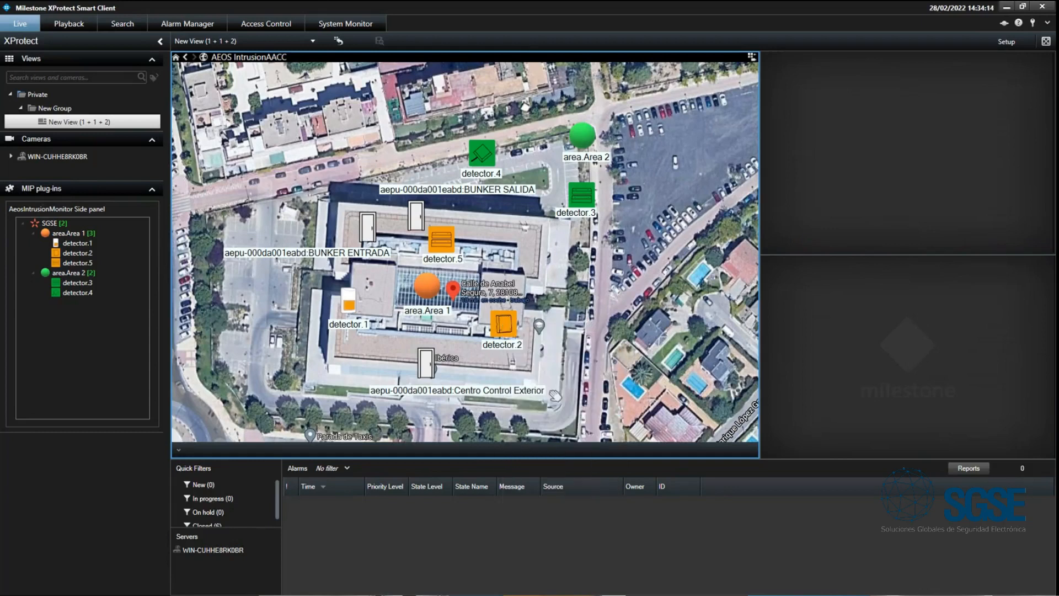
right_click(510, 326)
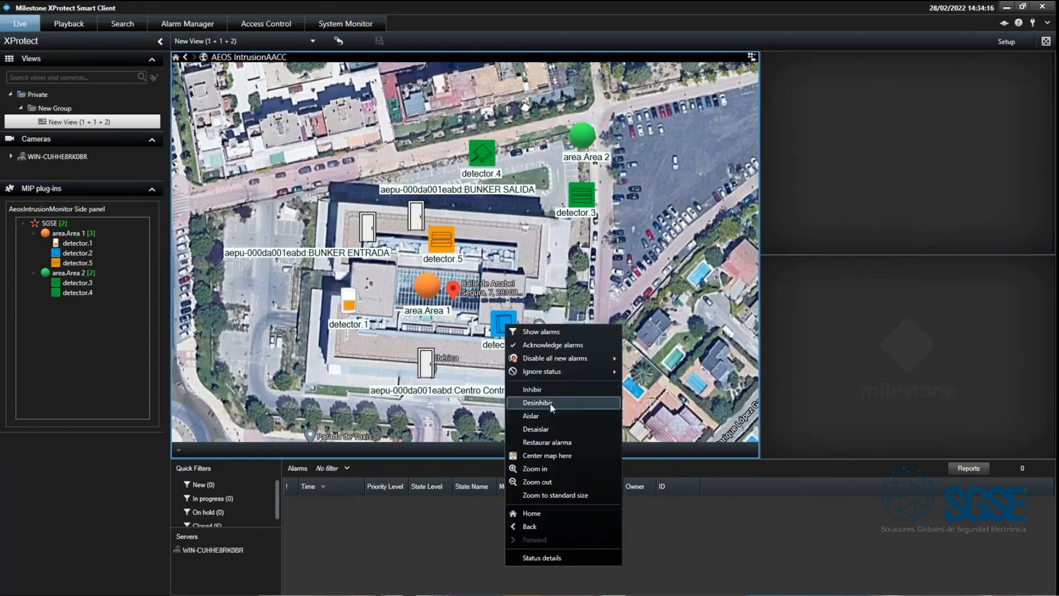
click(550, 400)
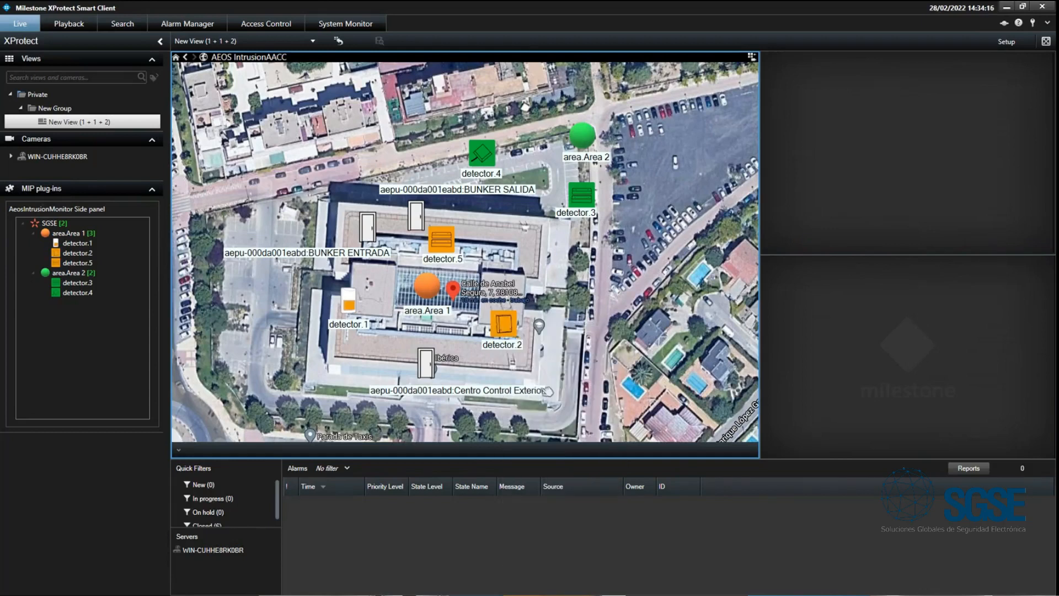
- Try to isolate detector.2 on the map with the operator's permissions
right_click(504, 331)
click(550, 422)
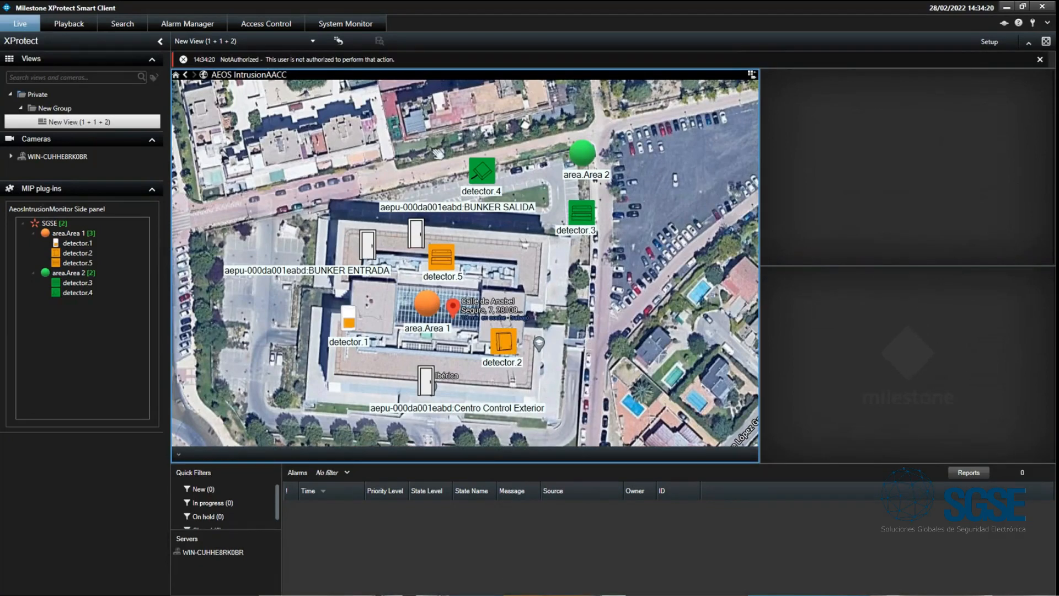